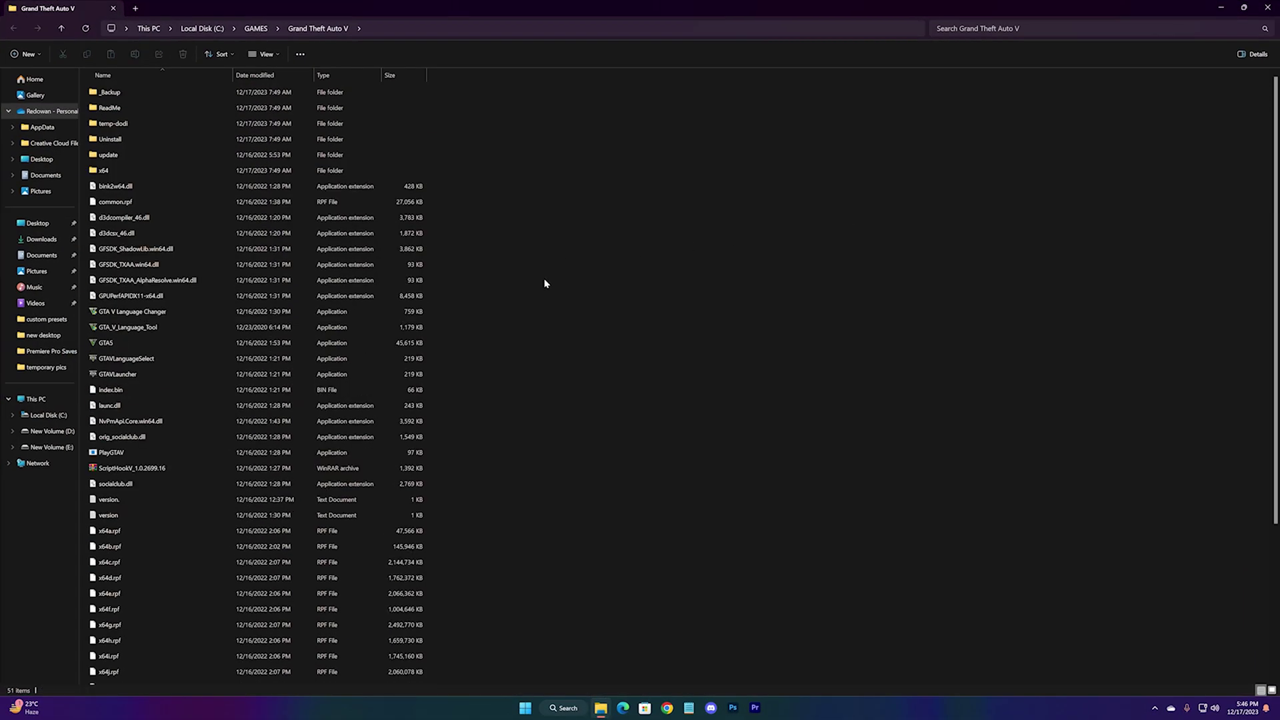
- Copy the Grand Theft Auto V folder from GAMES onto New Volume (D:)
click(256, 29)
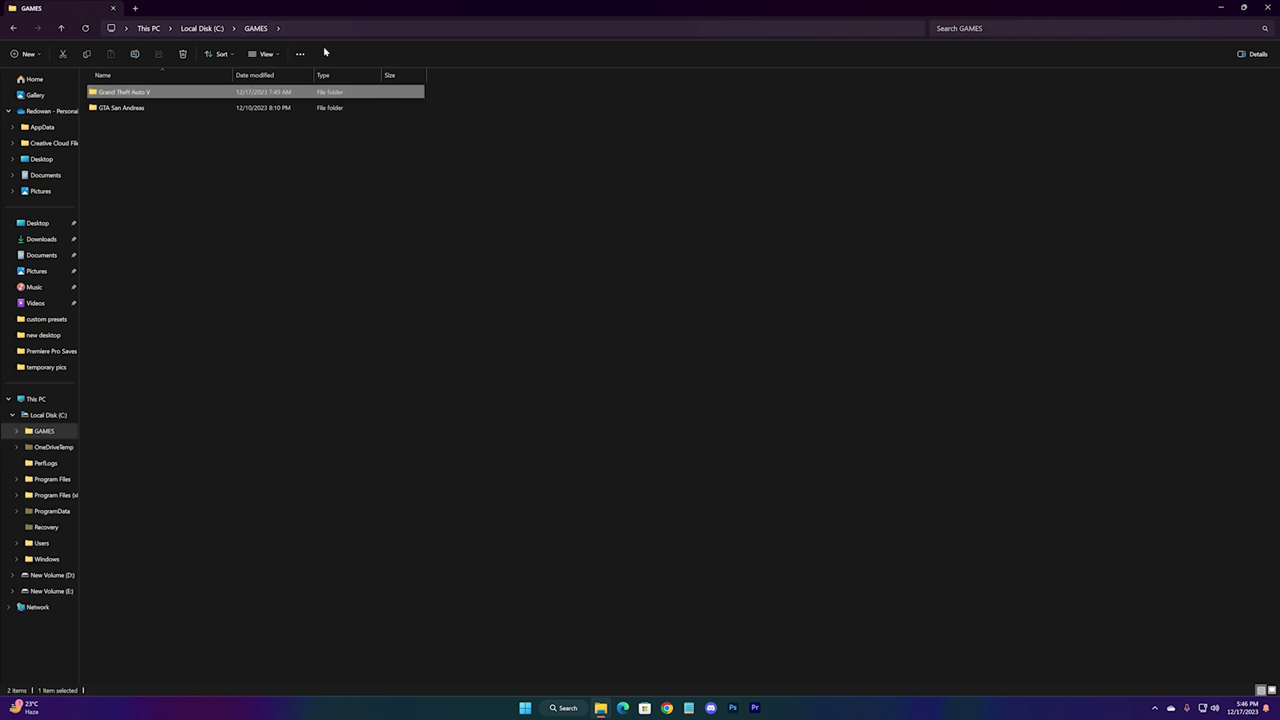
right_click(154, 97)
key(Escape)
click(195, 200)
click(13, 415)
click(51, 431)
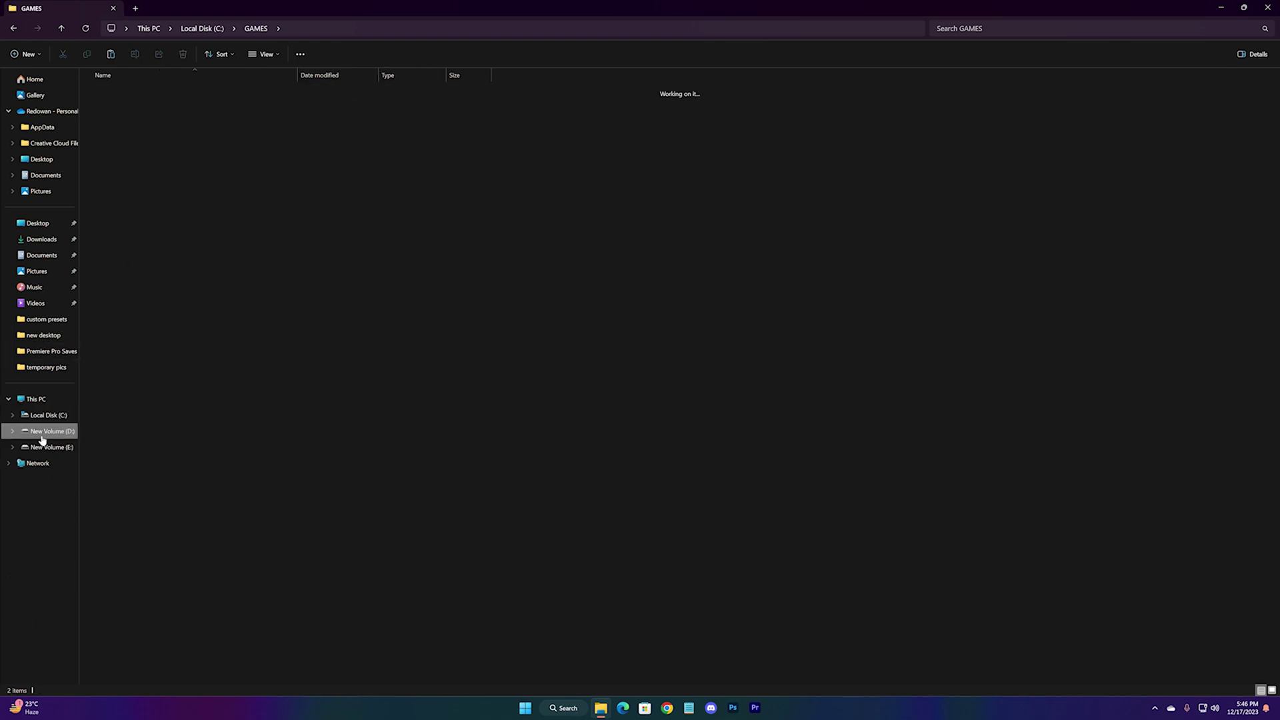
right_click(348, 323)
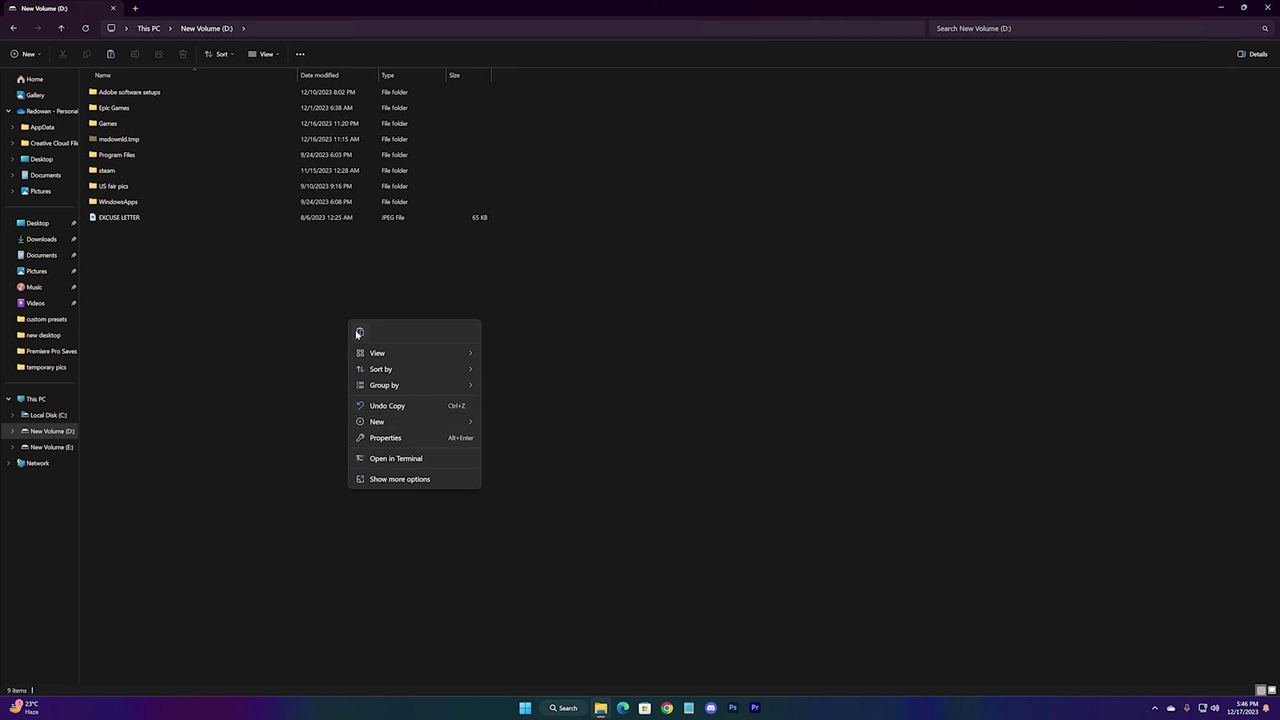
click(361, 334)
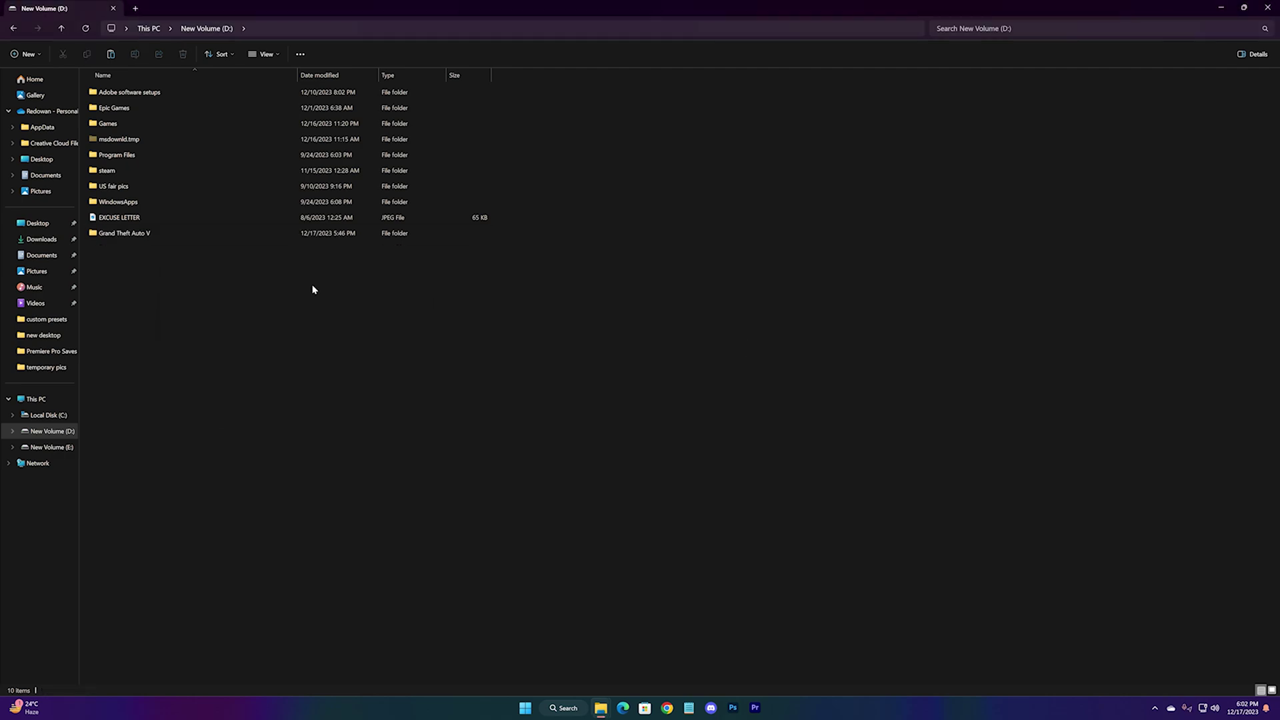
- Rename the copy on D: to 'Grand Theft Auto V (Modded)'
click(172, 232)
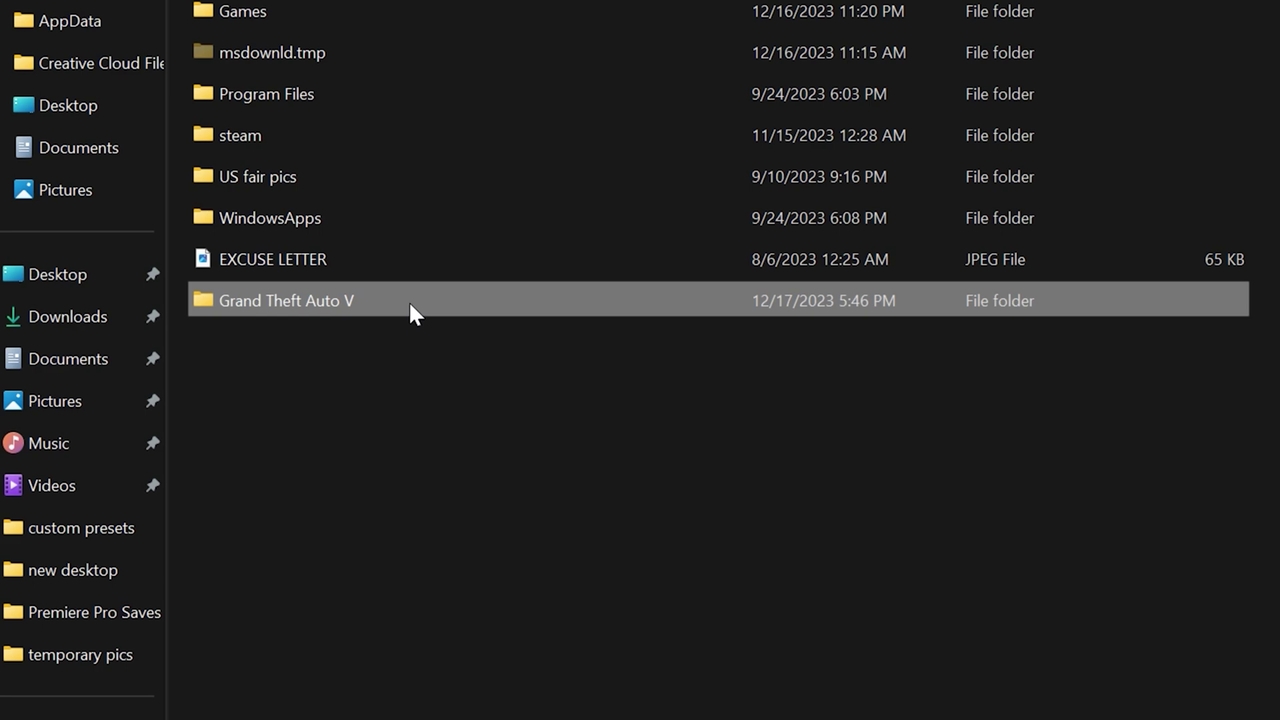
key(F2)
click(384, 305)
text(()
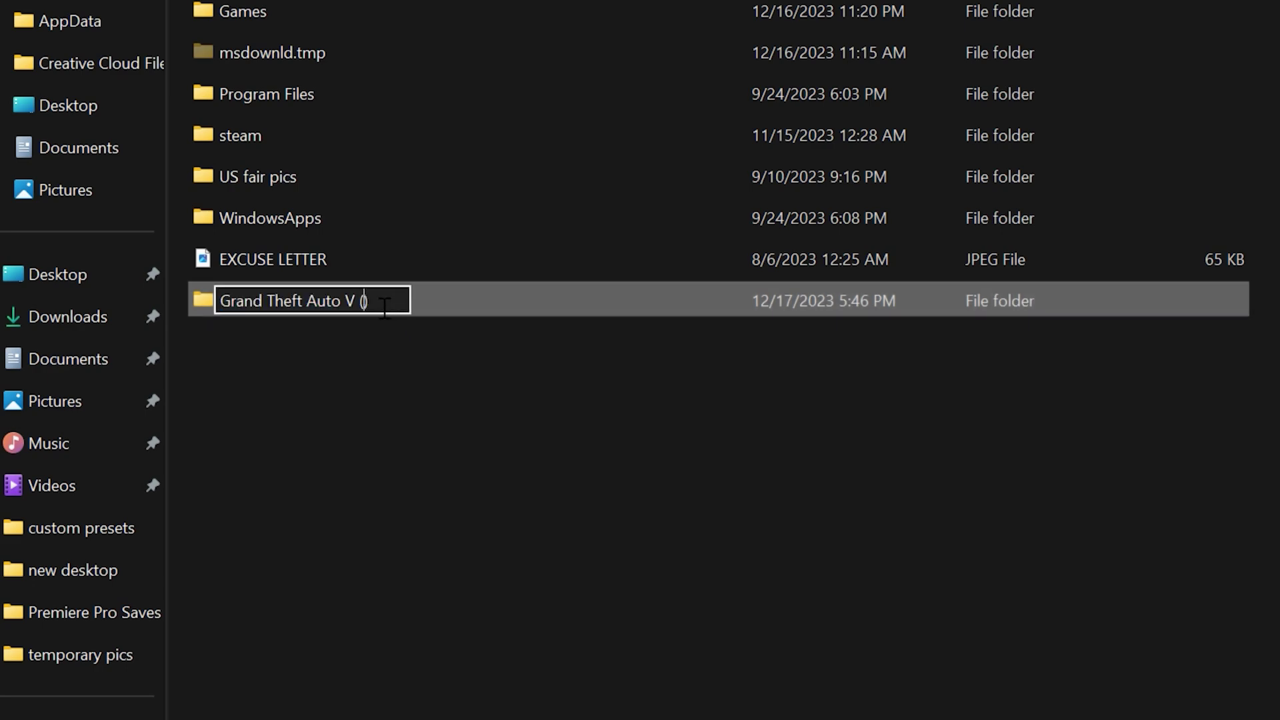
text(Modded))
key(Return)
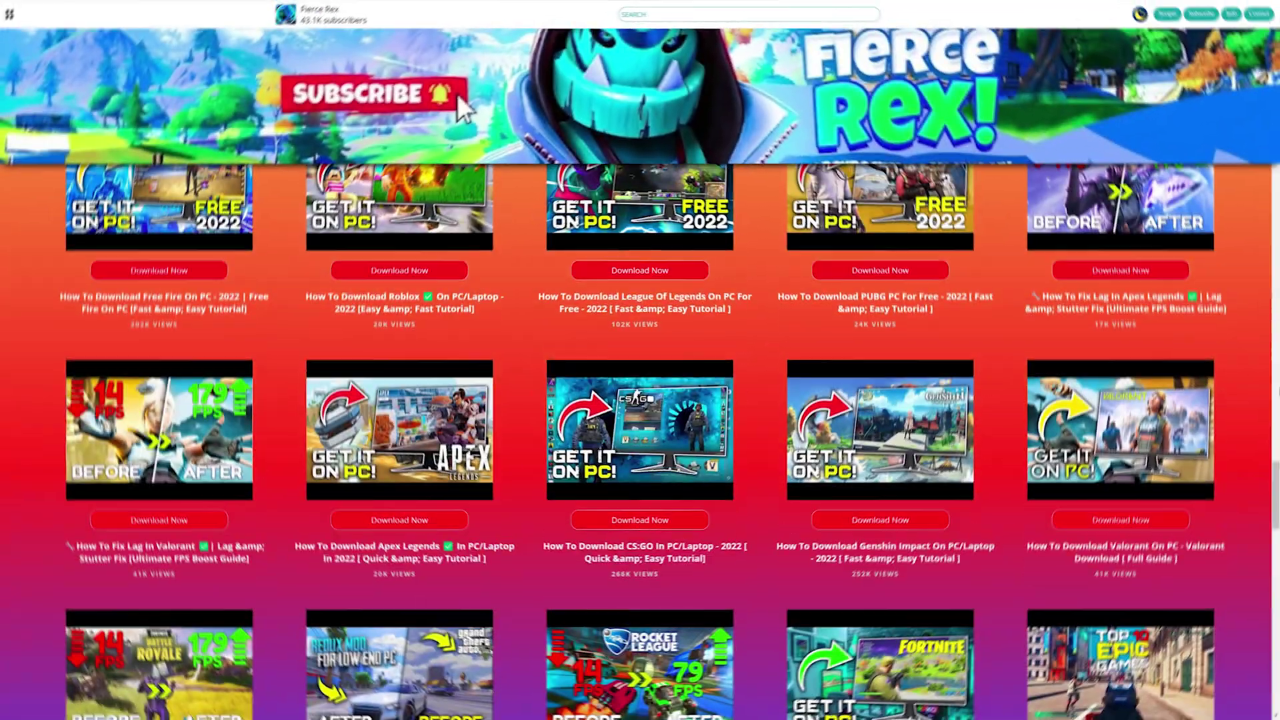
scroll(456, 94, down, 5)
scroll(457, 94, down, 5)
scroll(456, 95, down, 5)
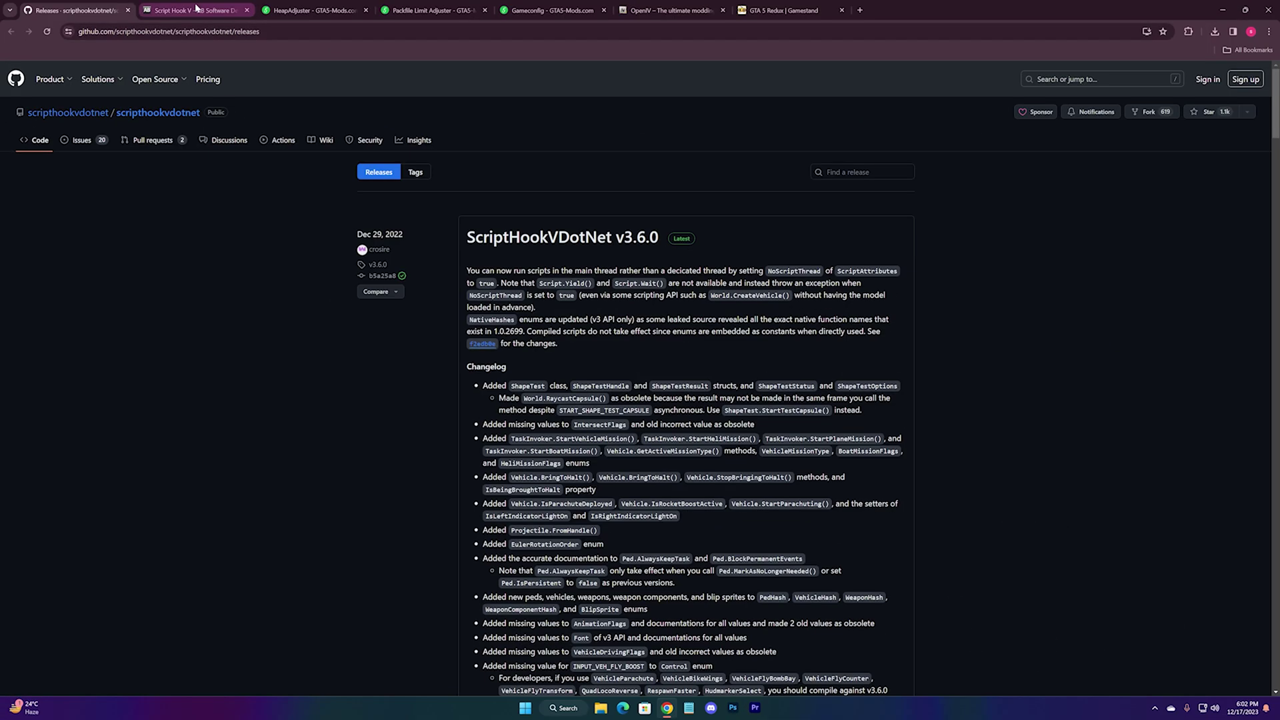
- Browse the mod tabs, then download GTA5_REDUX_V1.17.zip from the GTA 5 Redux files list
click(197, 8)
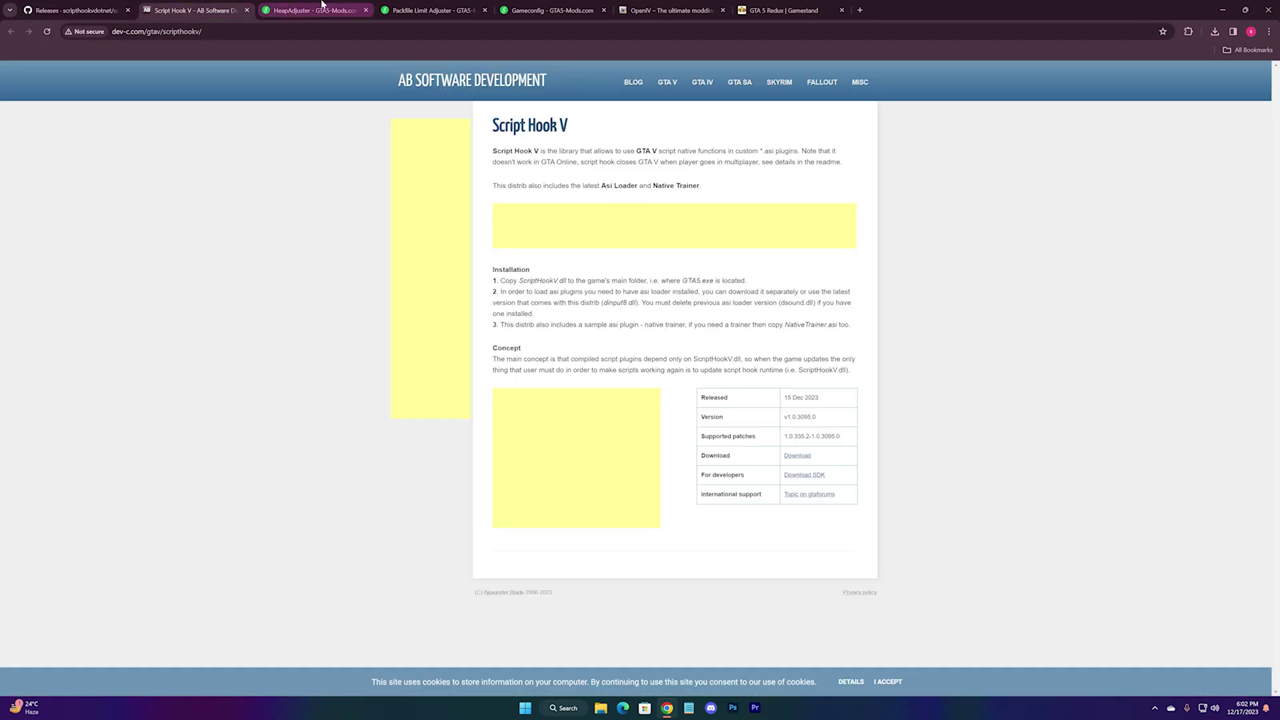
click(322, 8)
click(420, 10)
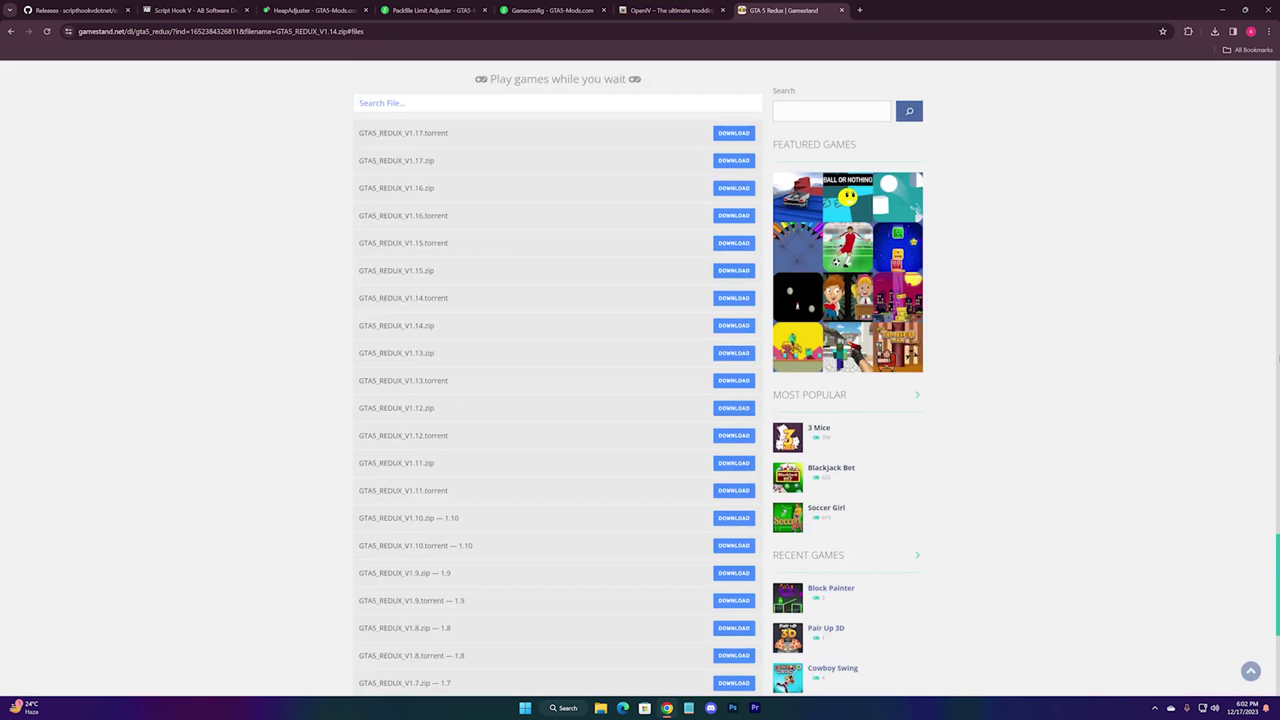
click(1250, 671)
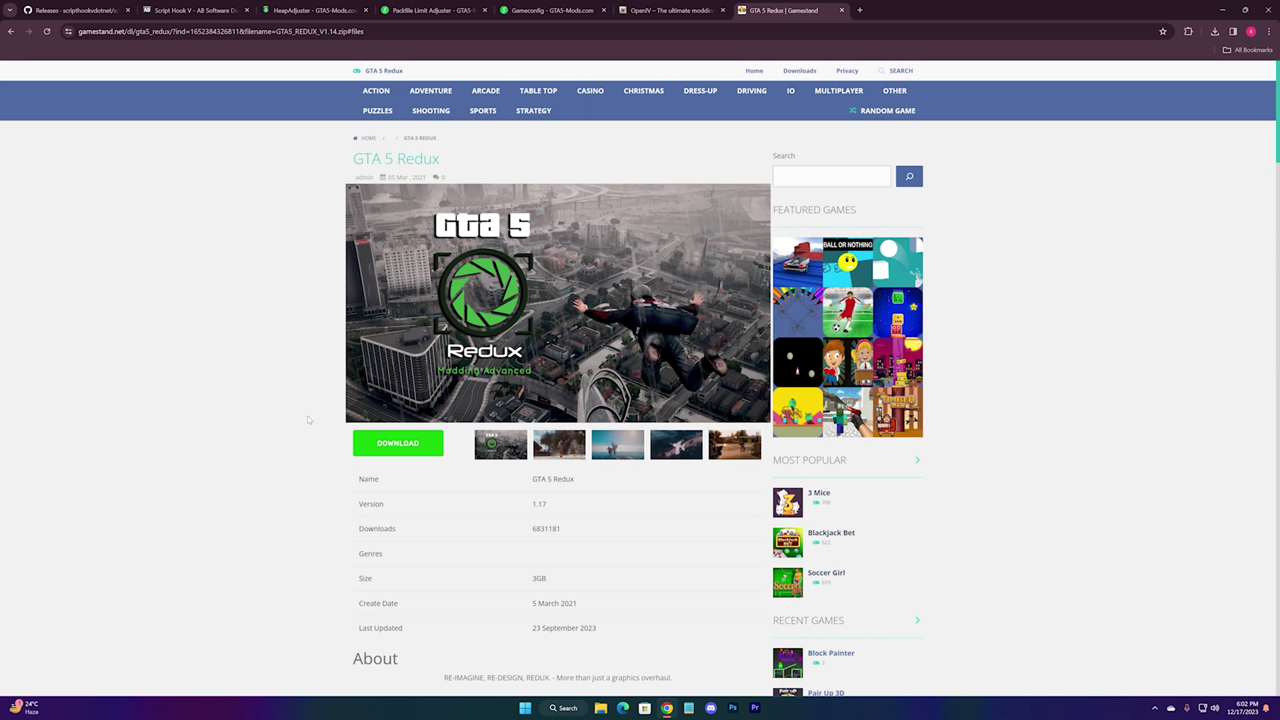
click(412, 450)
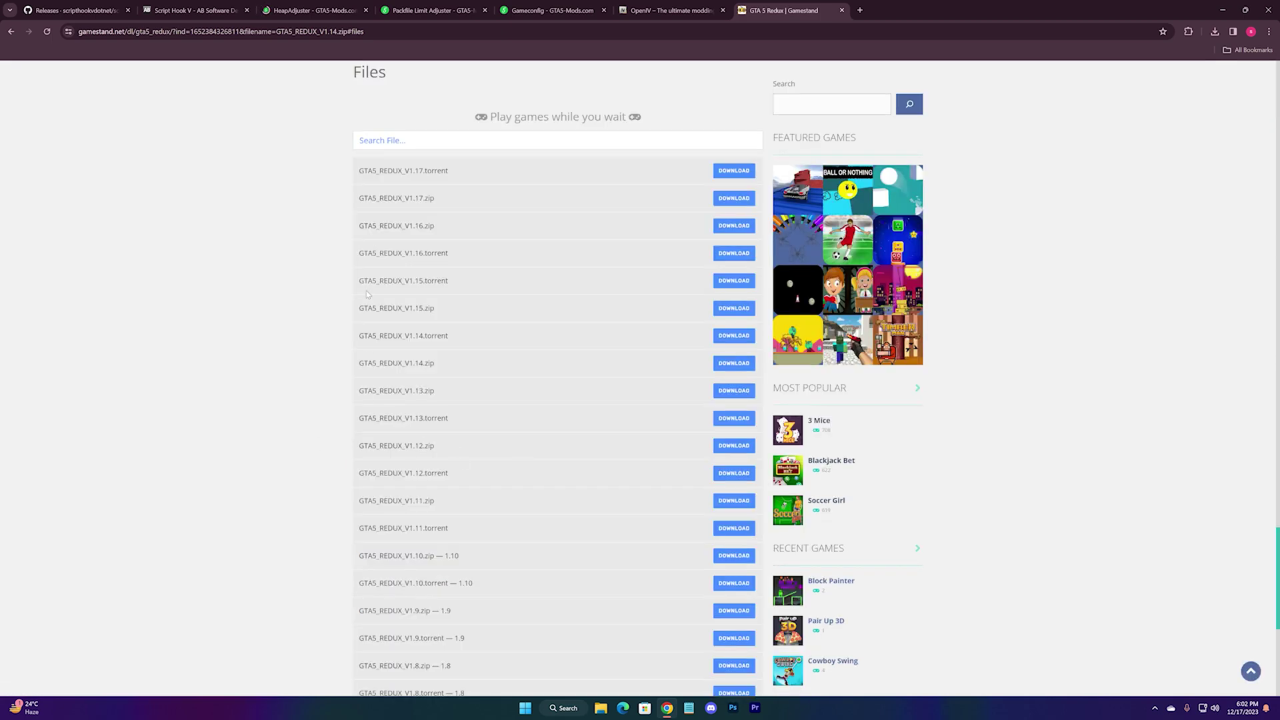
click(735, 199)
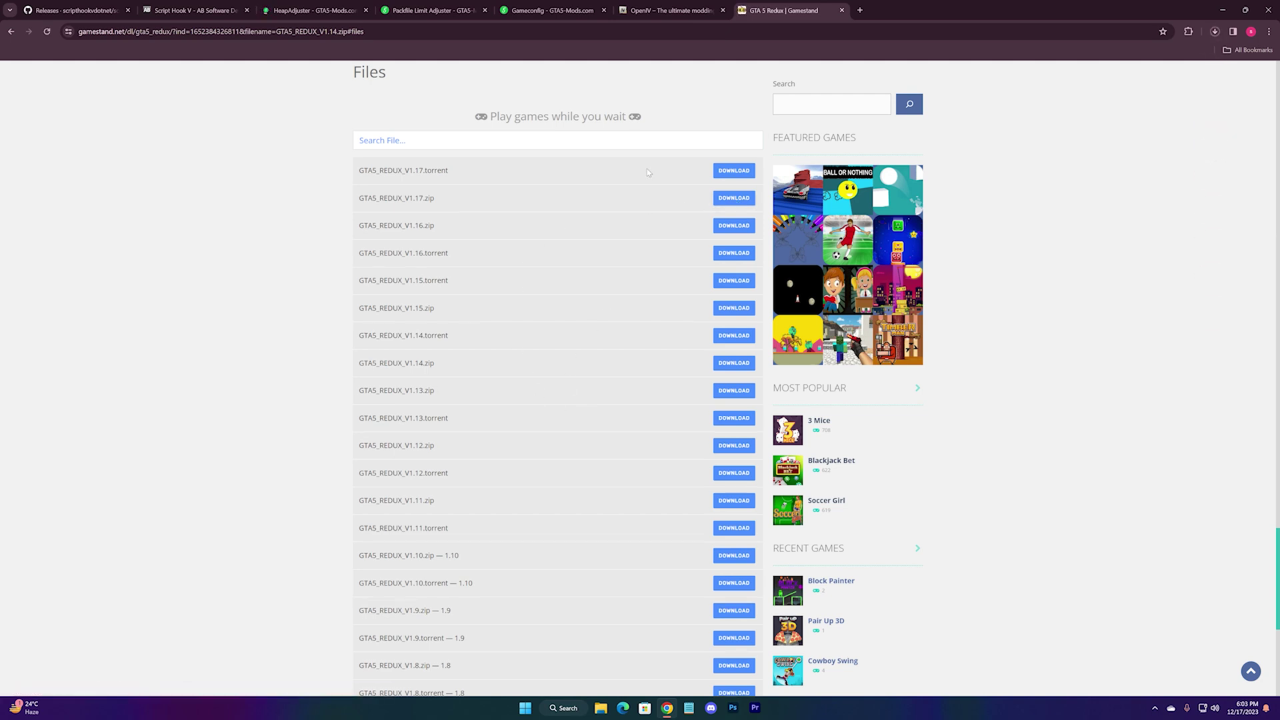
- Download the Gameconfig, Packfile Limit Adjuster and HeapAdjuster files from their mod pages
click(704, 12)
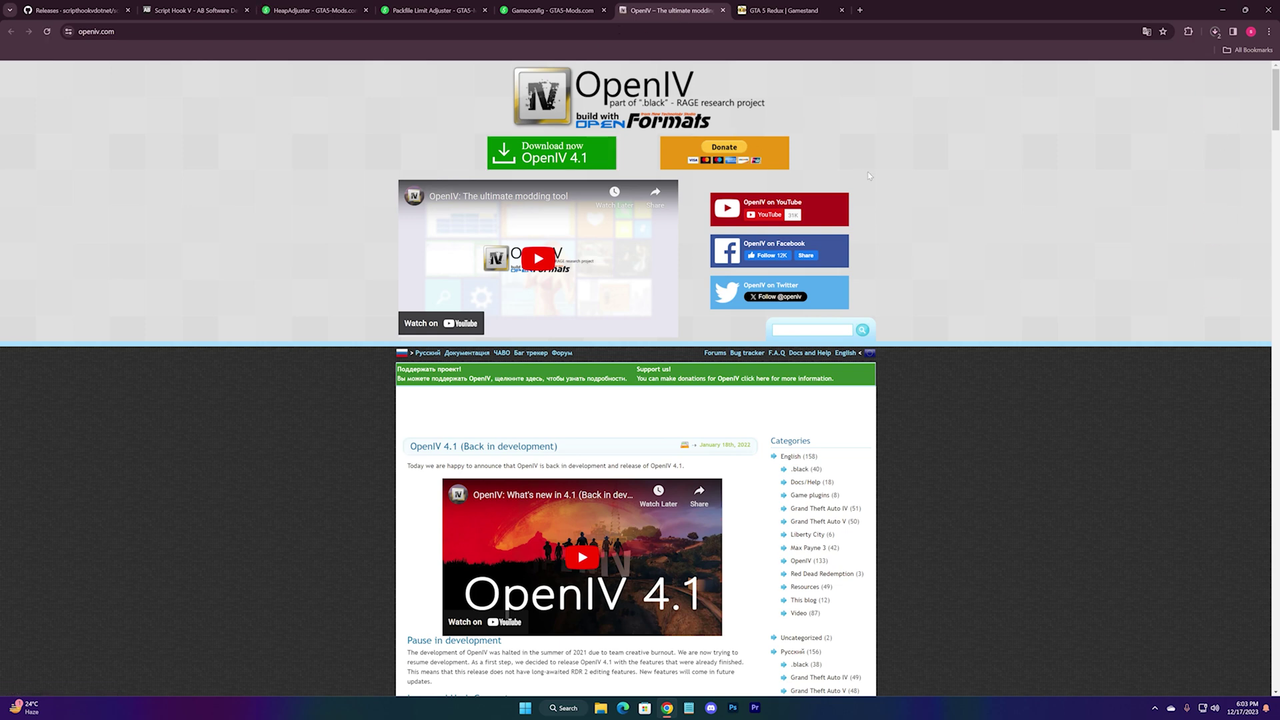
click(538, 11)
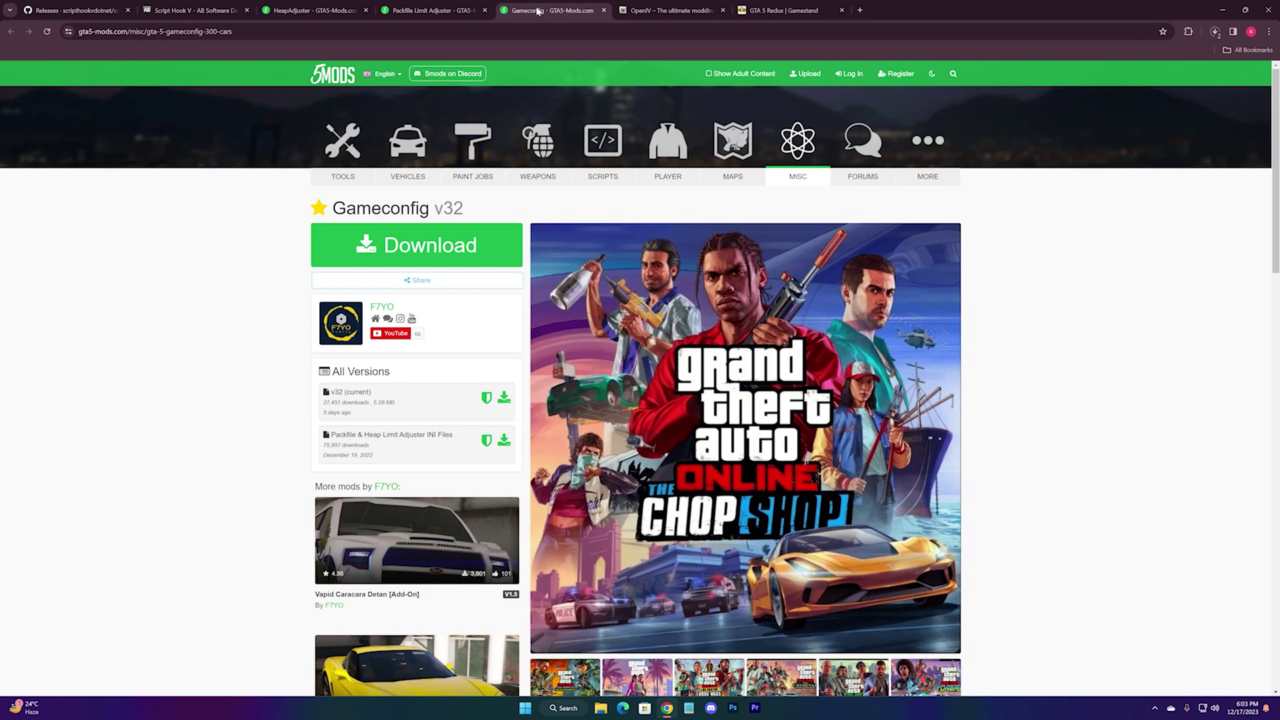
click(383, 244)
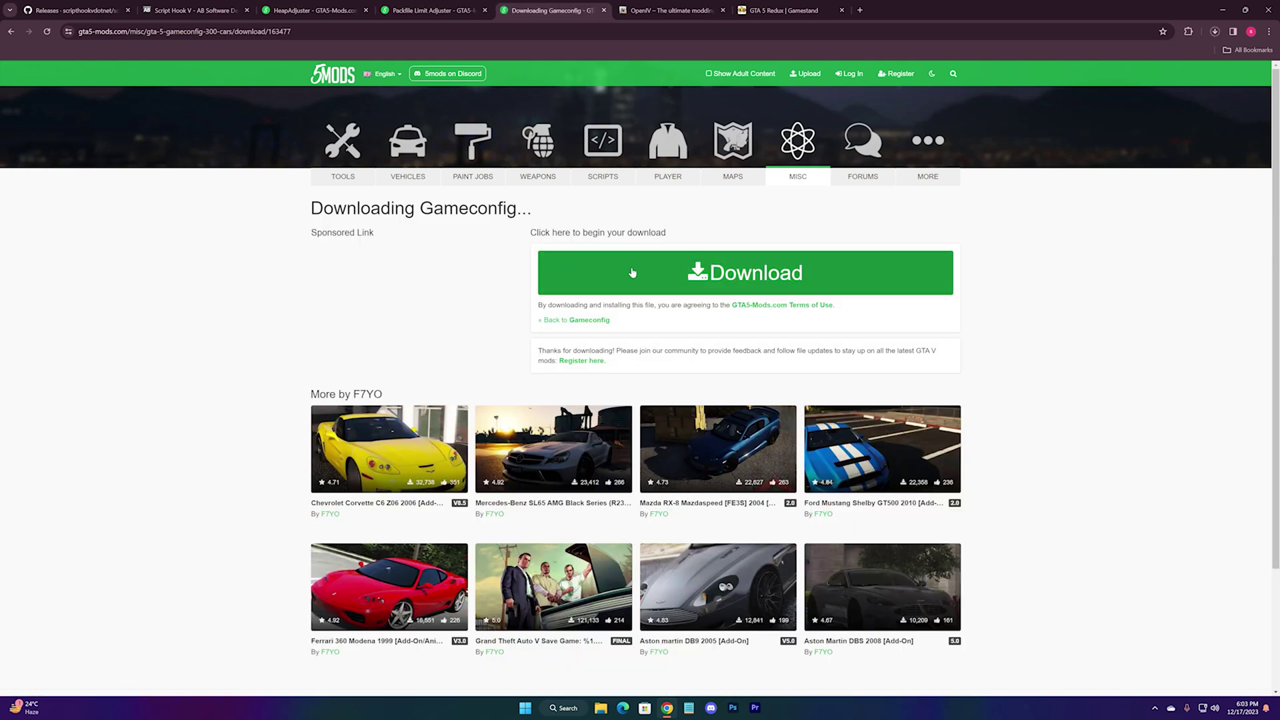
click(746, 278)
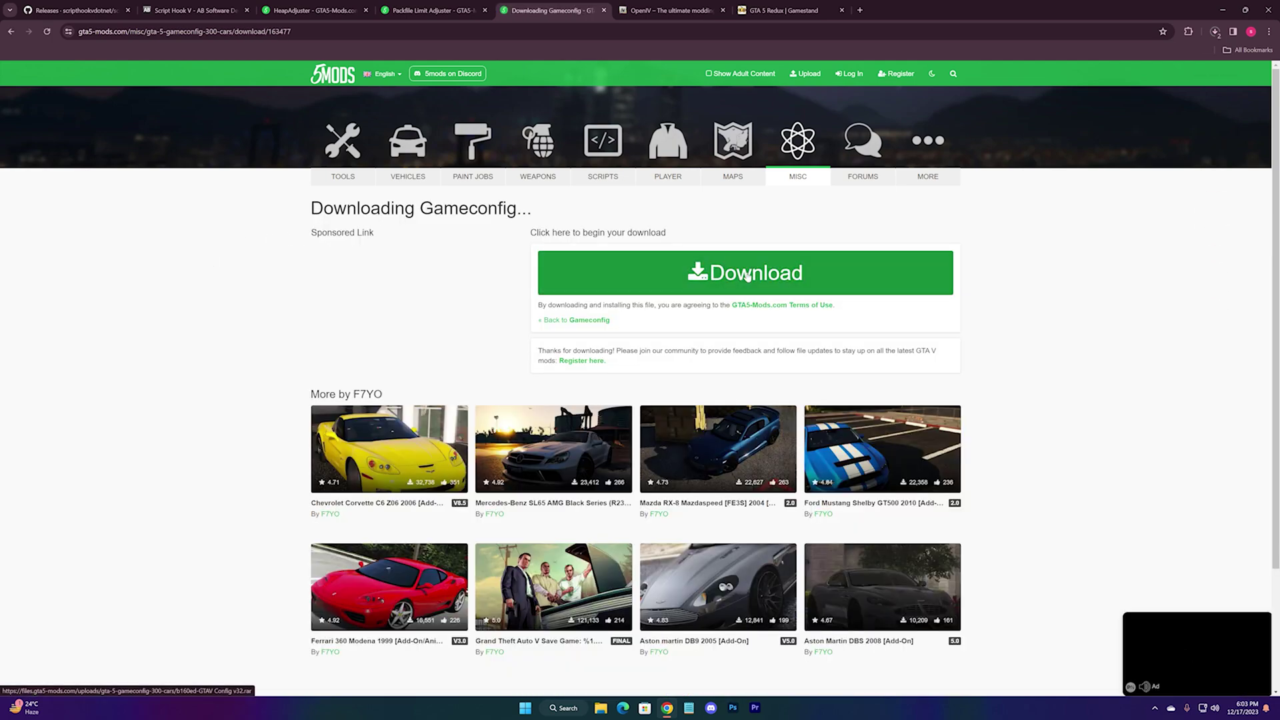
click(430, 10)
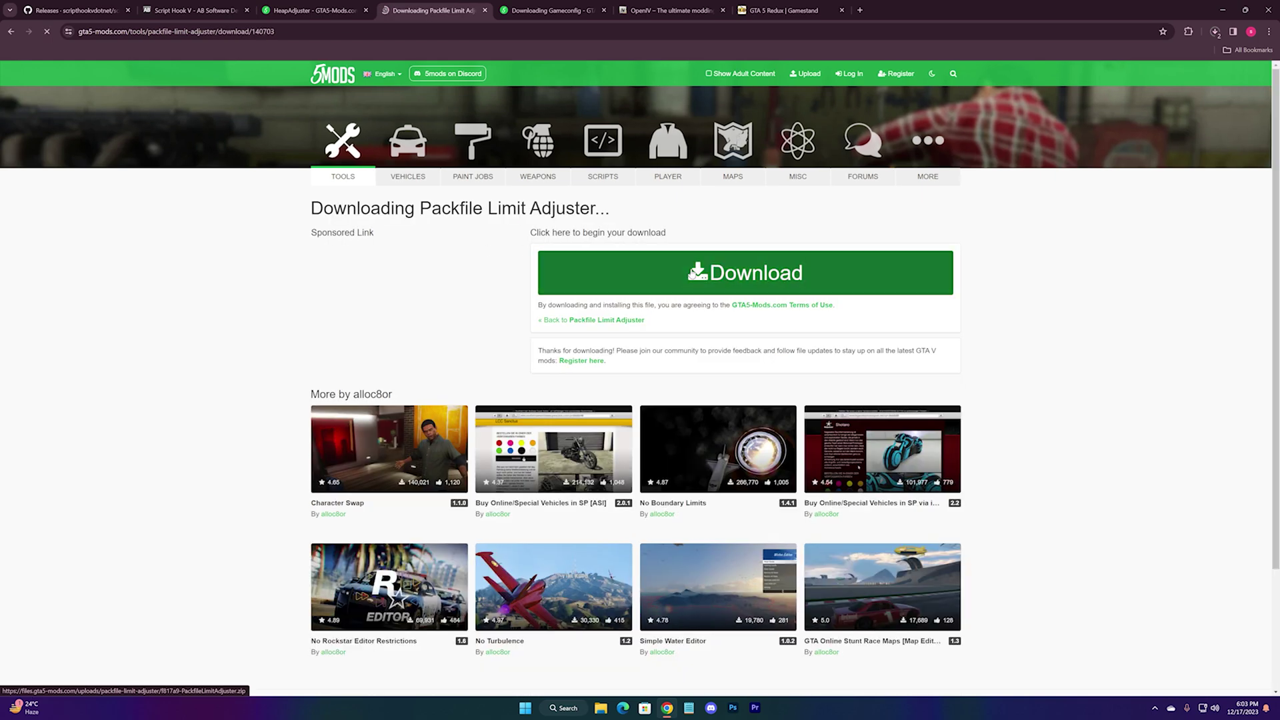
click(745, 281)
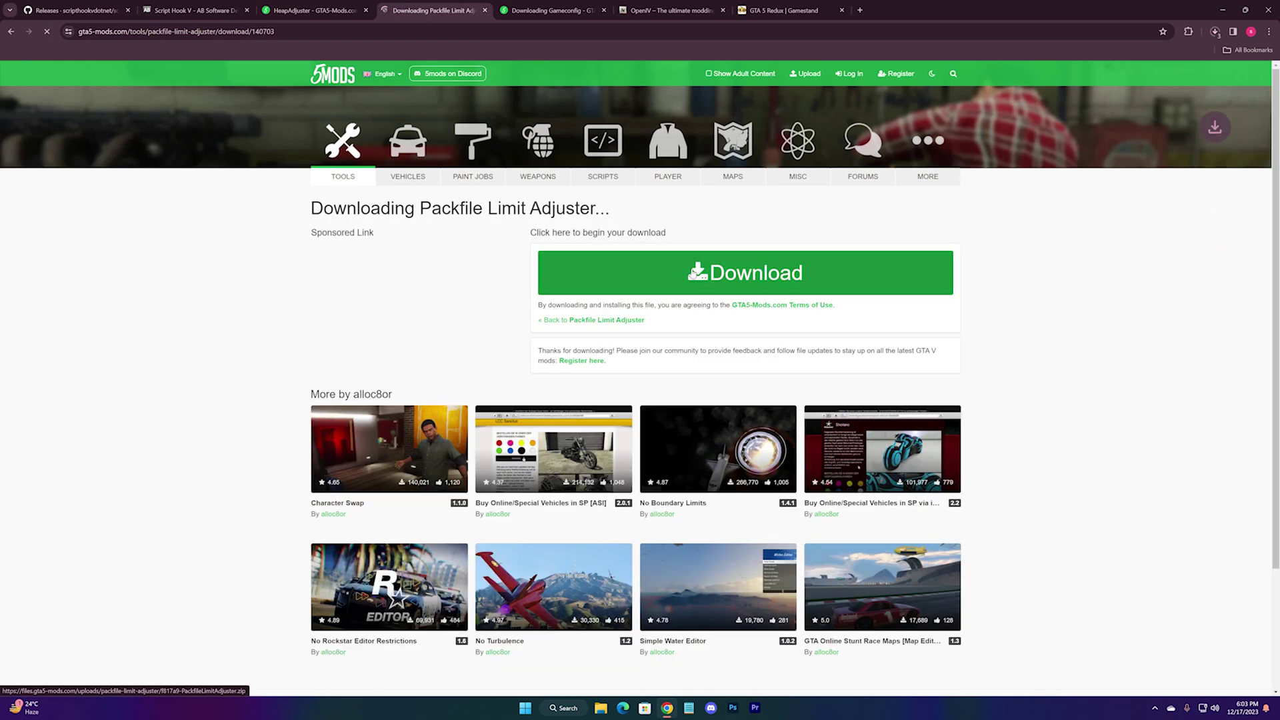
click(312, 12)
click(443, 263)
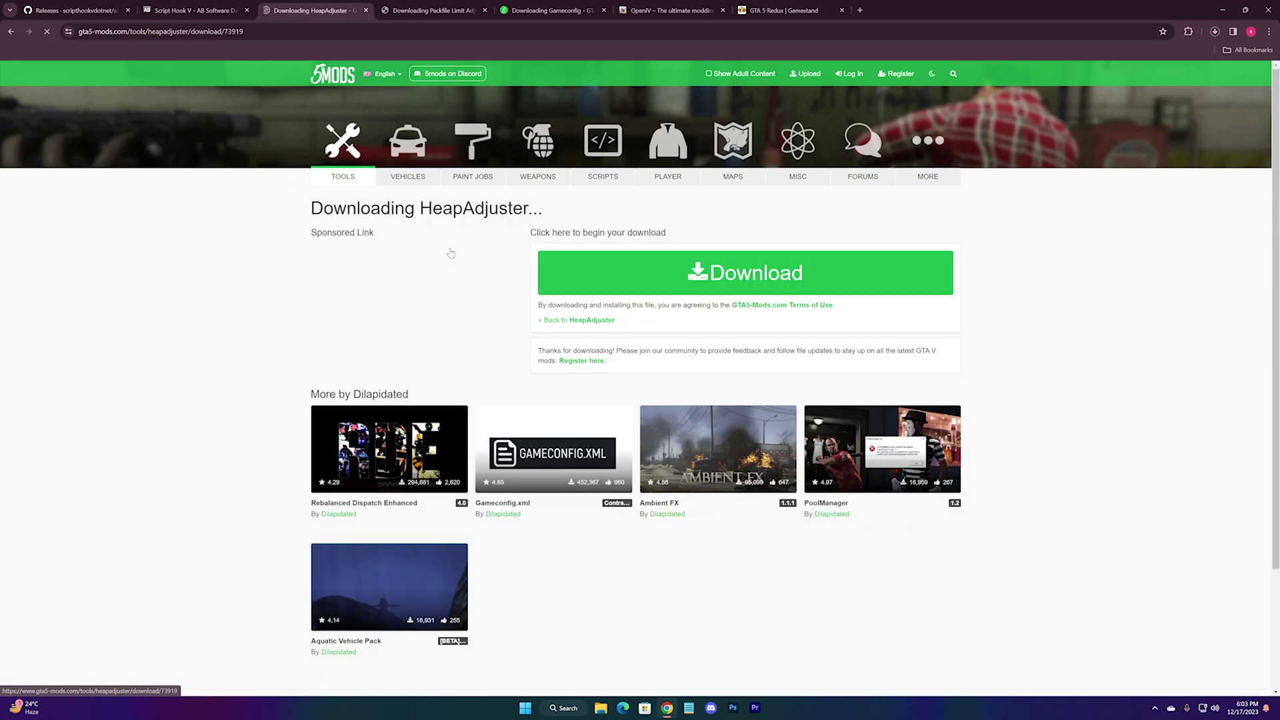
click(792, 272)
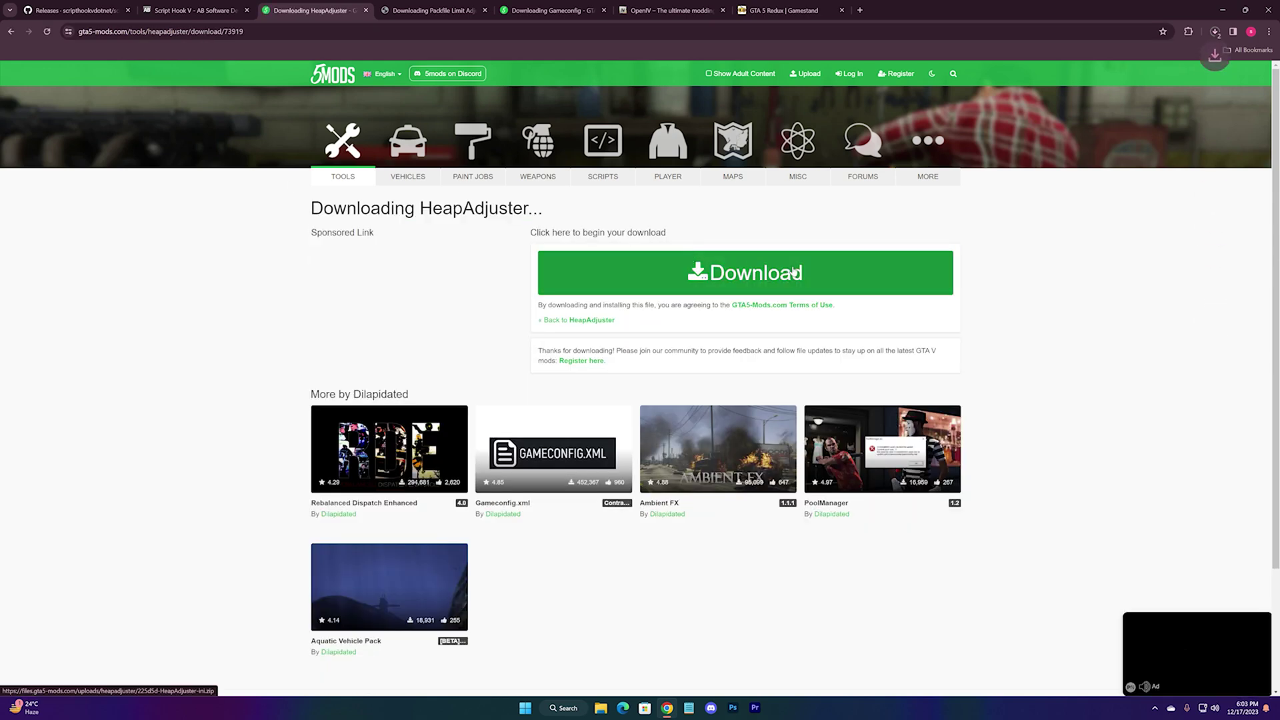
- Download Script Hook V and ScriptHookVDotNet, then confirm all downloads finished
click(201, 8)
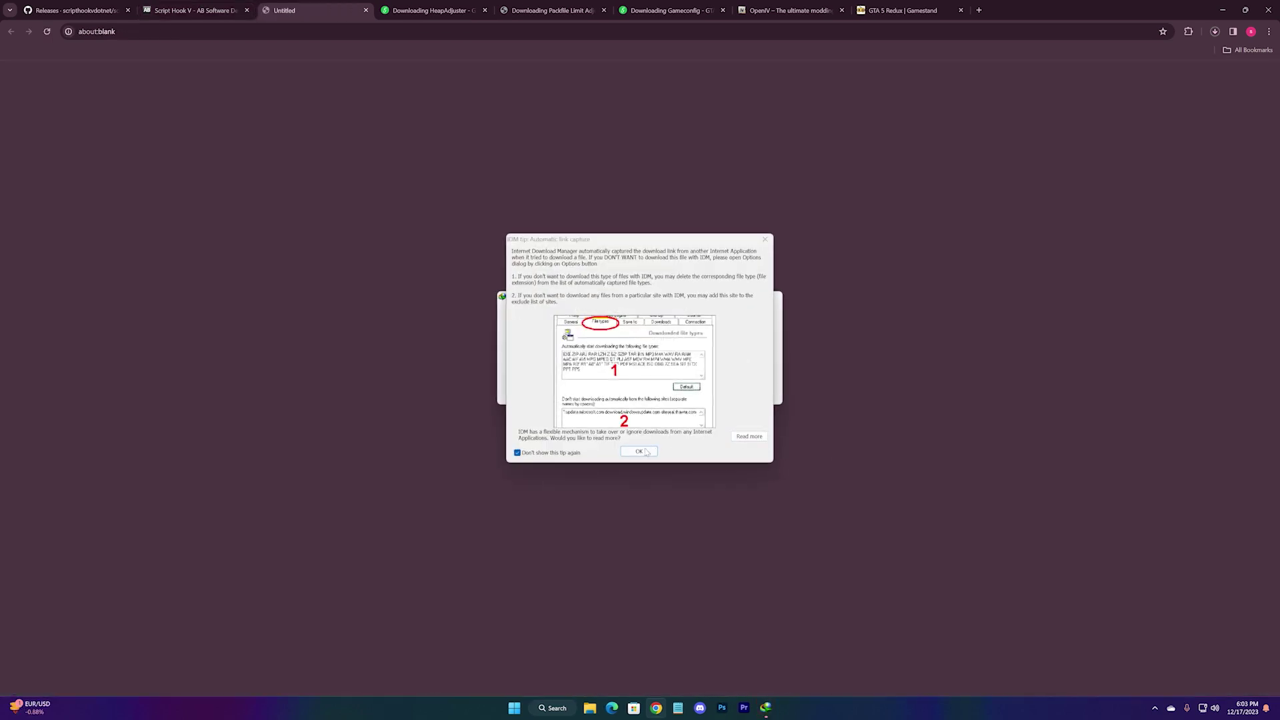
click(640, 451)
click(639, 398)
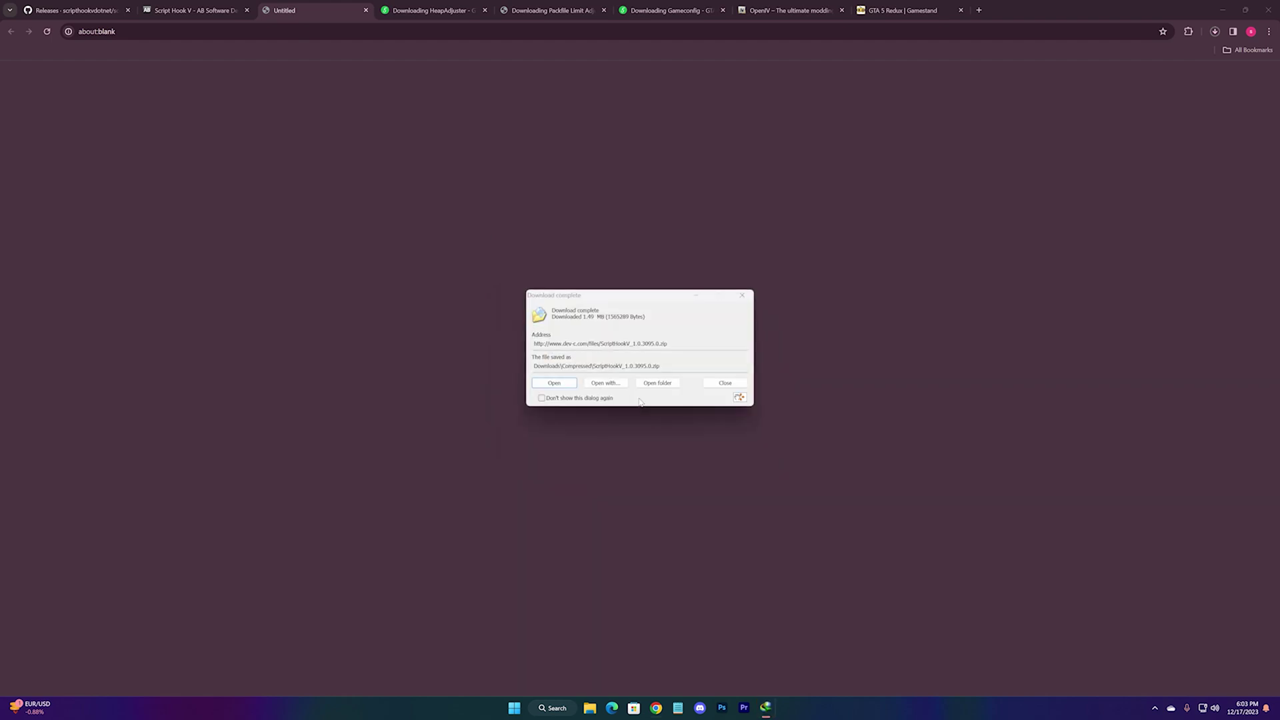
click(721, 384)
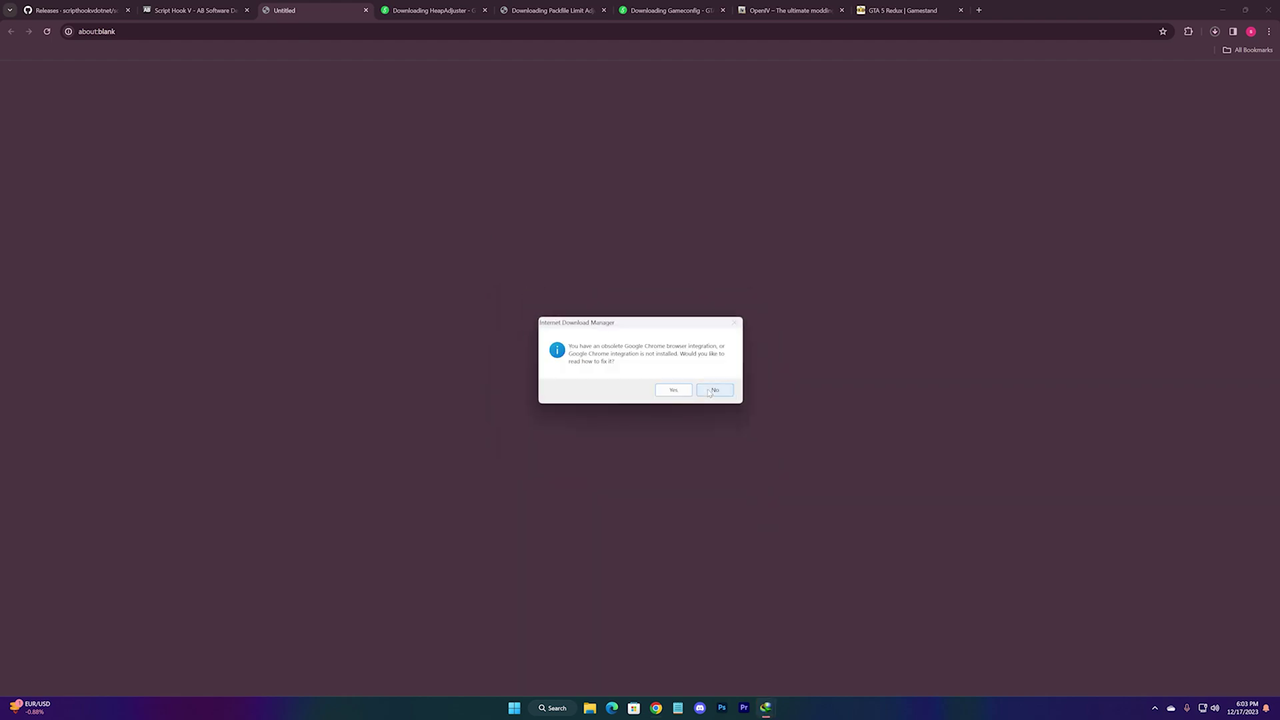
click(711, 390)
click(191, 11)
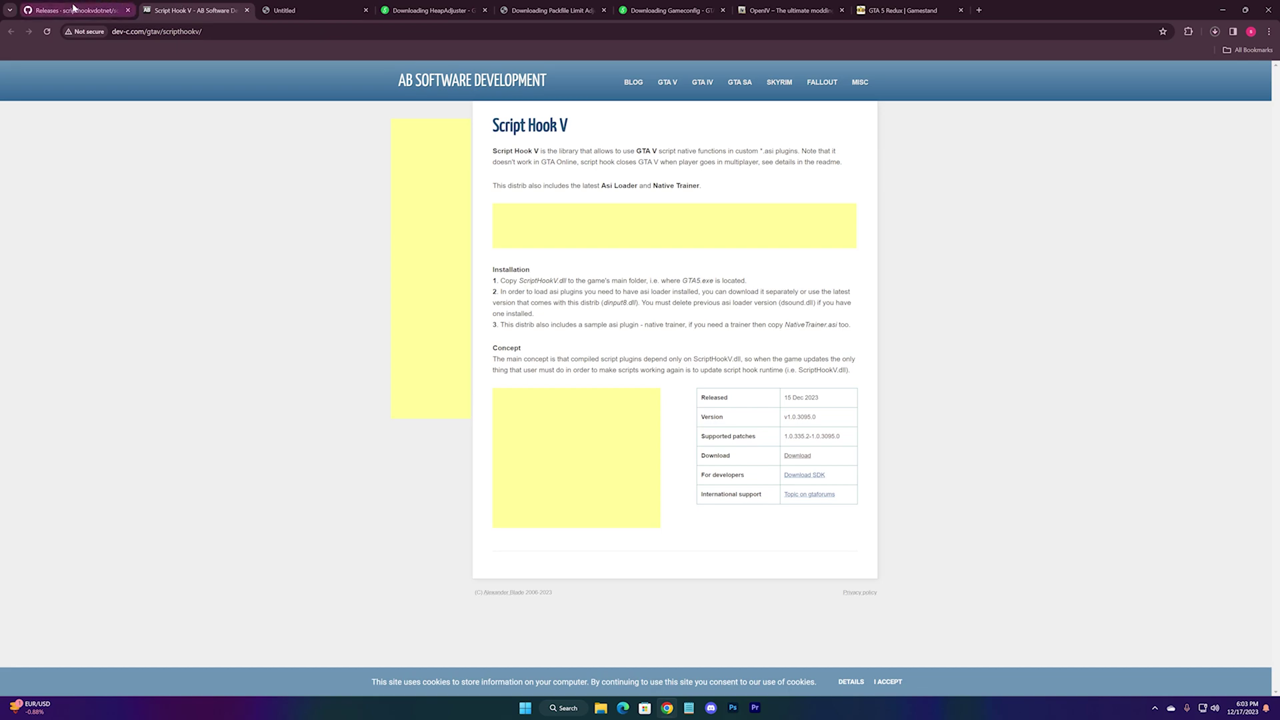
click(72, 8)
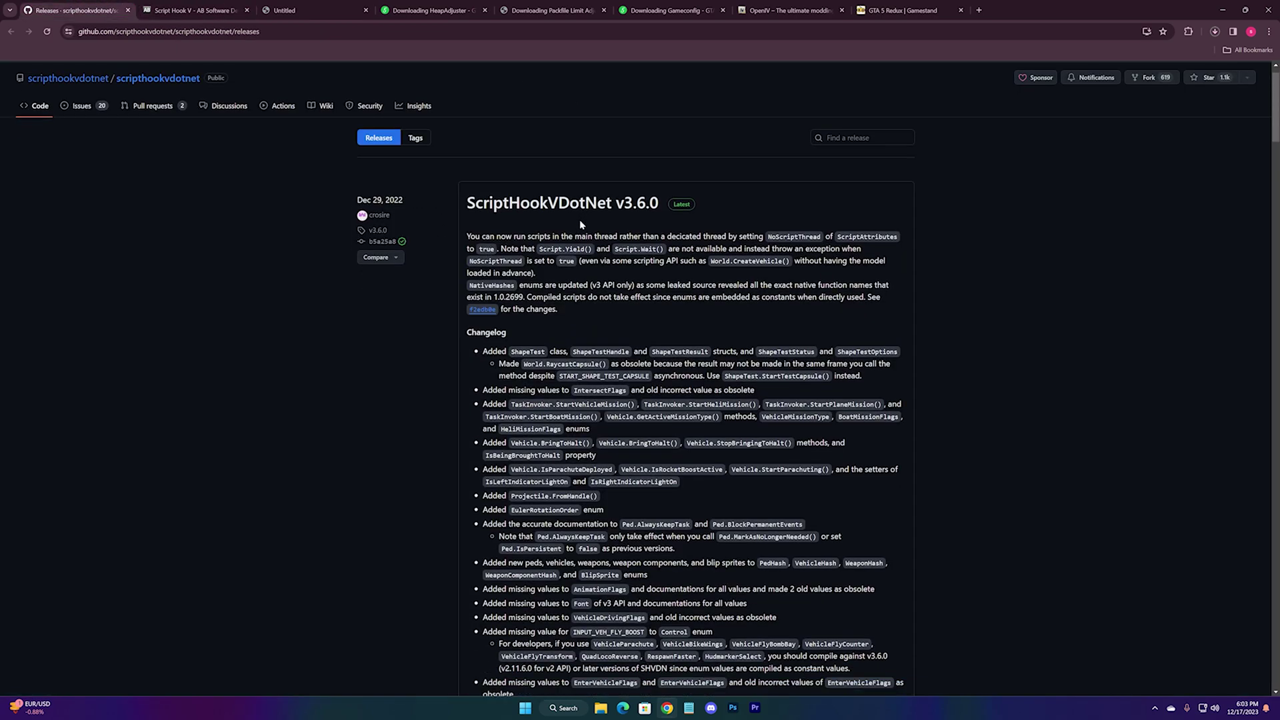
scroll(437, 229, down, 2)
scroll(437, 230, down, 3)
scroll(566, 496, down, 1)
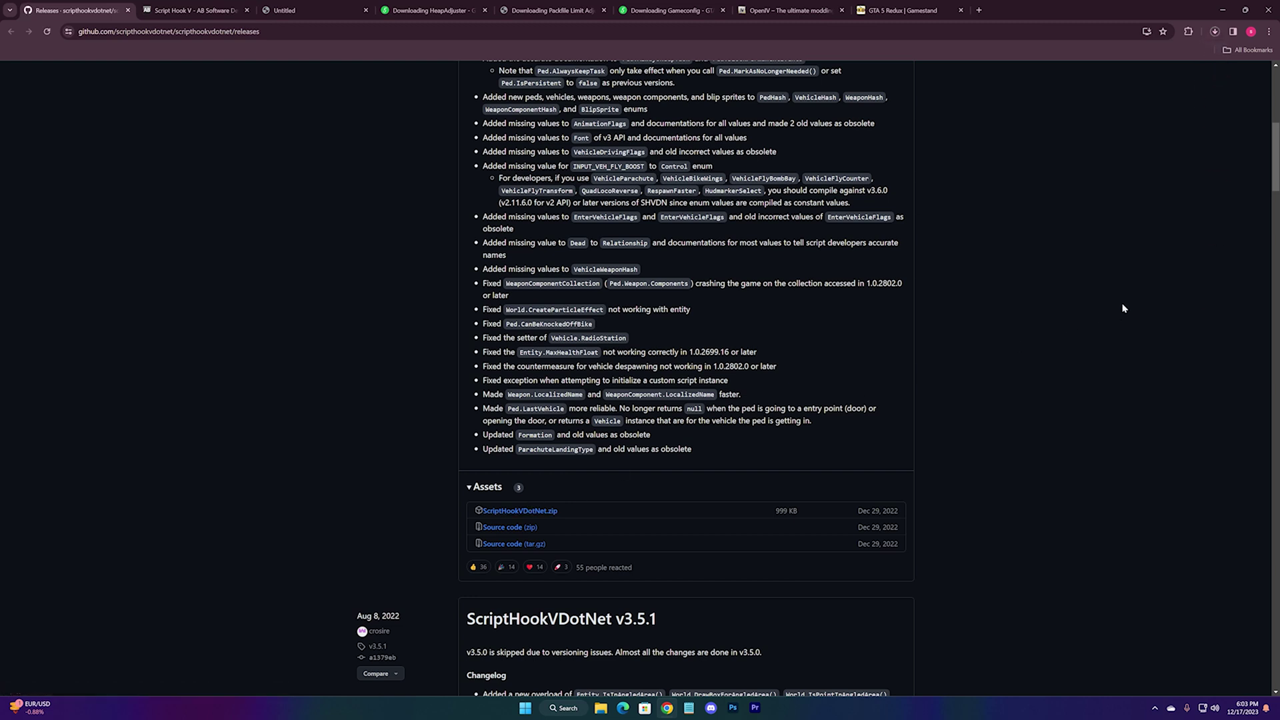
click(1213, 31)
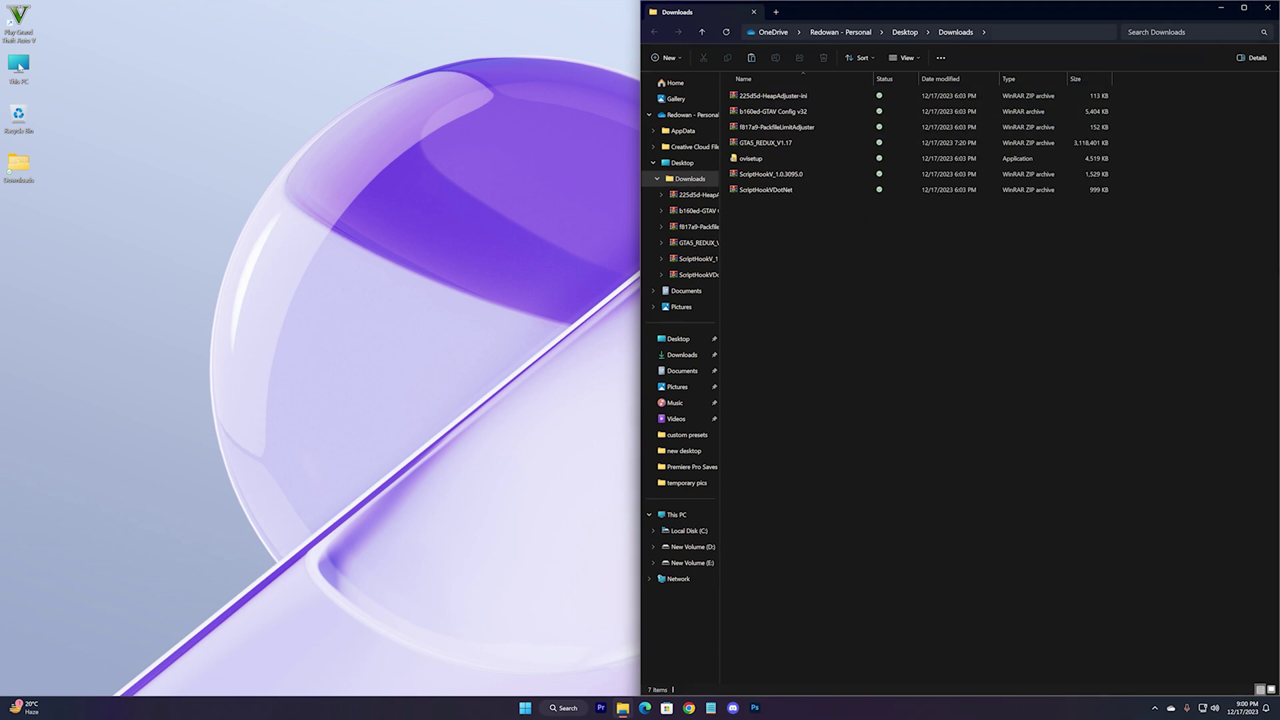
- Open D:\Grand Theft Auto V (Modded), snap it left, and select both Script Hook archives in Downloads
double_click(19, 66)
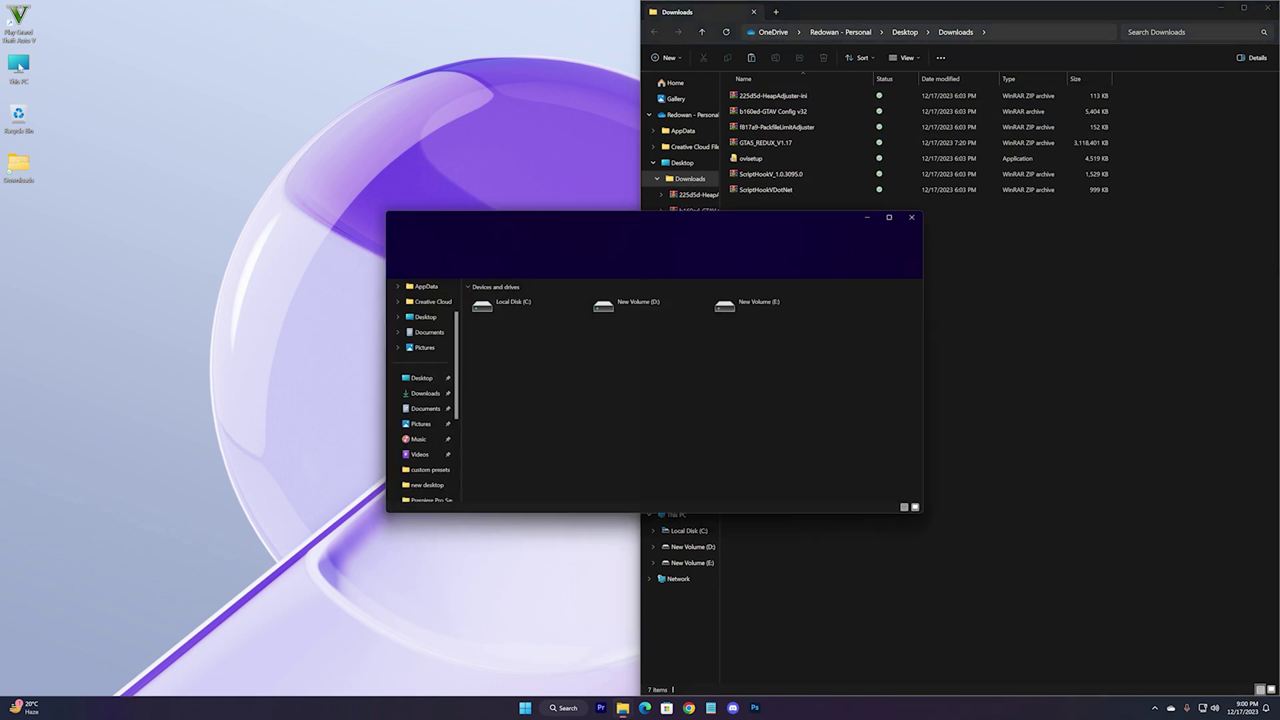
double_click(679, 310)
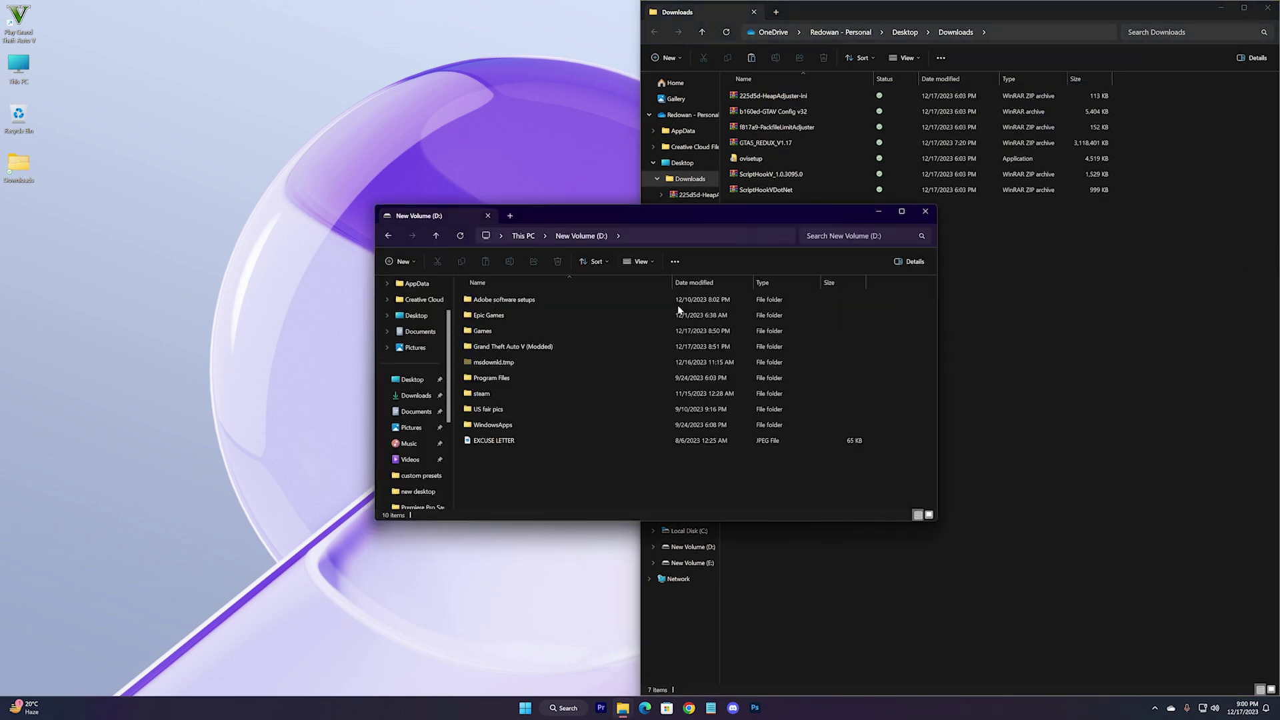
double_click(566, 348)
drag(718, 220, 9, 292)
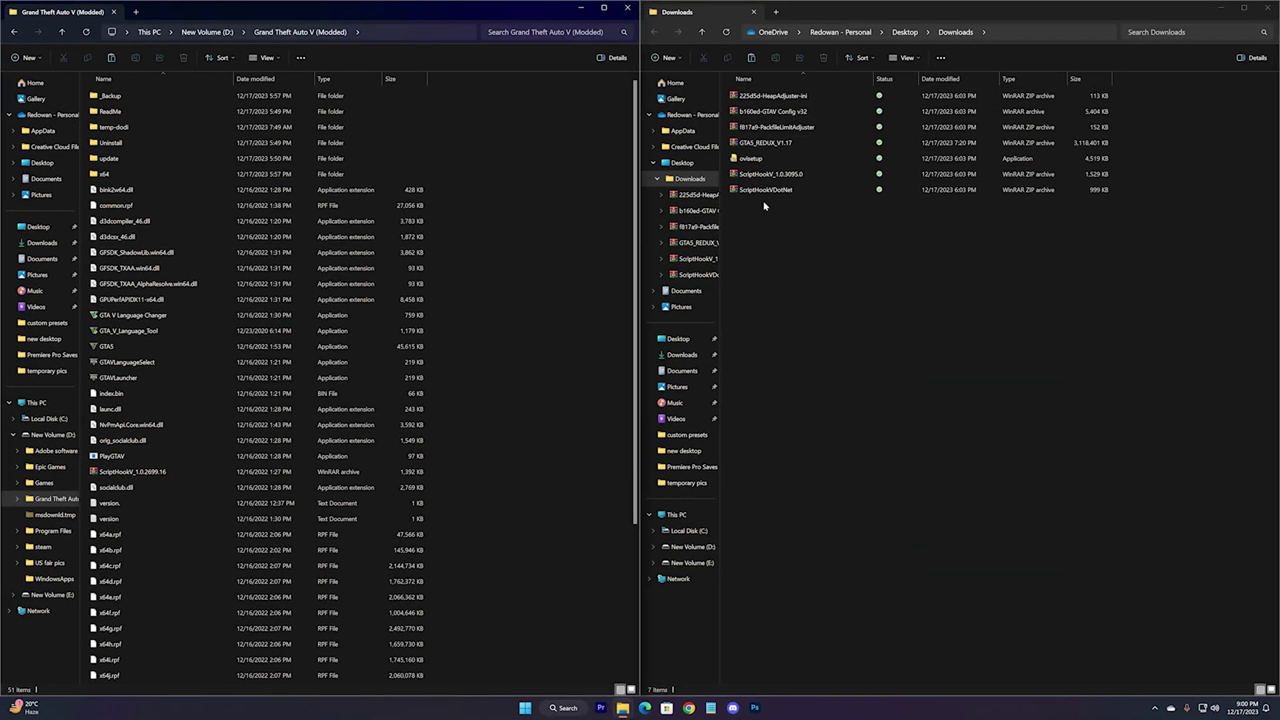
drag(759, 219, 791, 174)
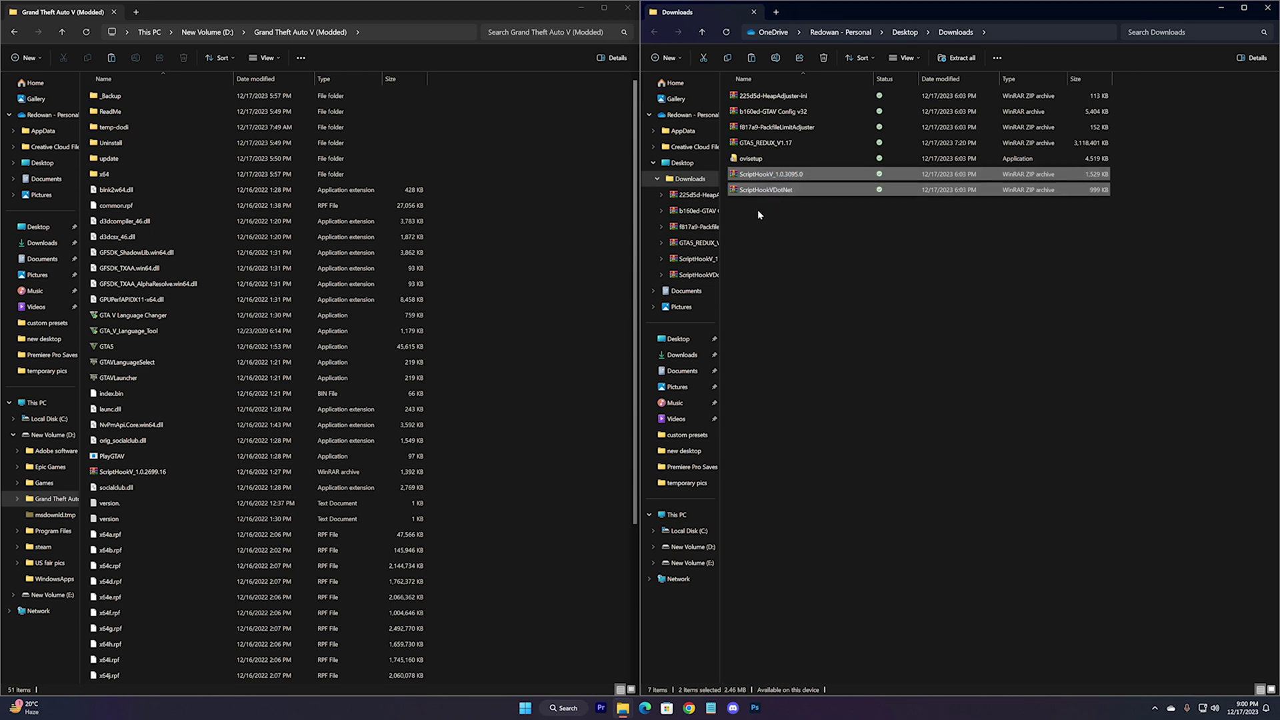
- Copy dinput8.dll and ScriptHookV.dll from the ScriptHookV archive's bin folder into the game folder
double_click(762, 175)
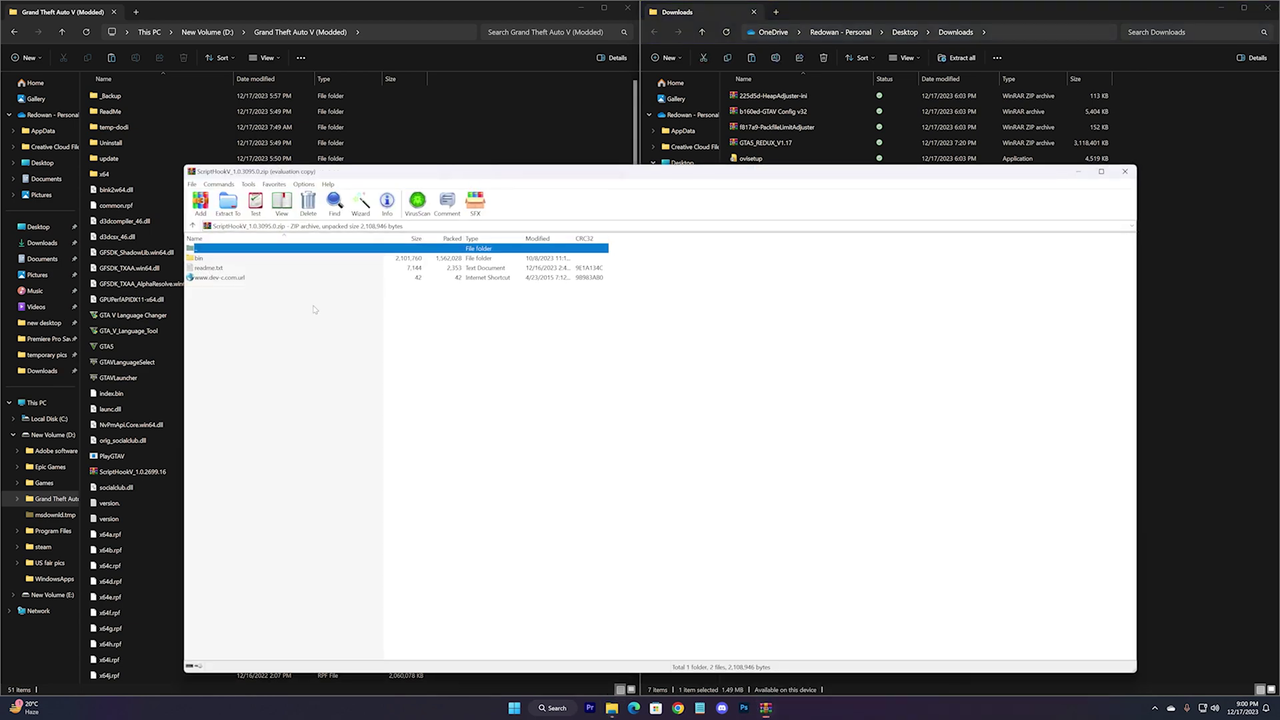
double_click(198, 258)
click(216, 277)
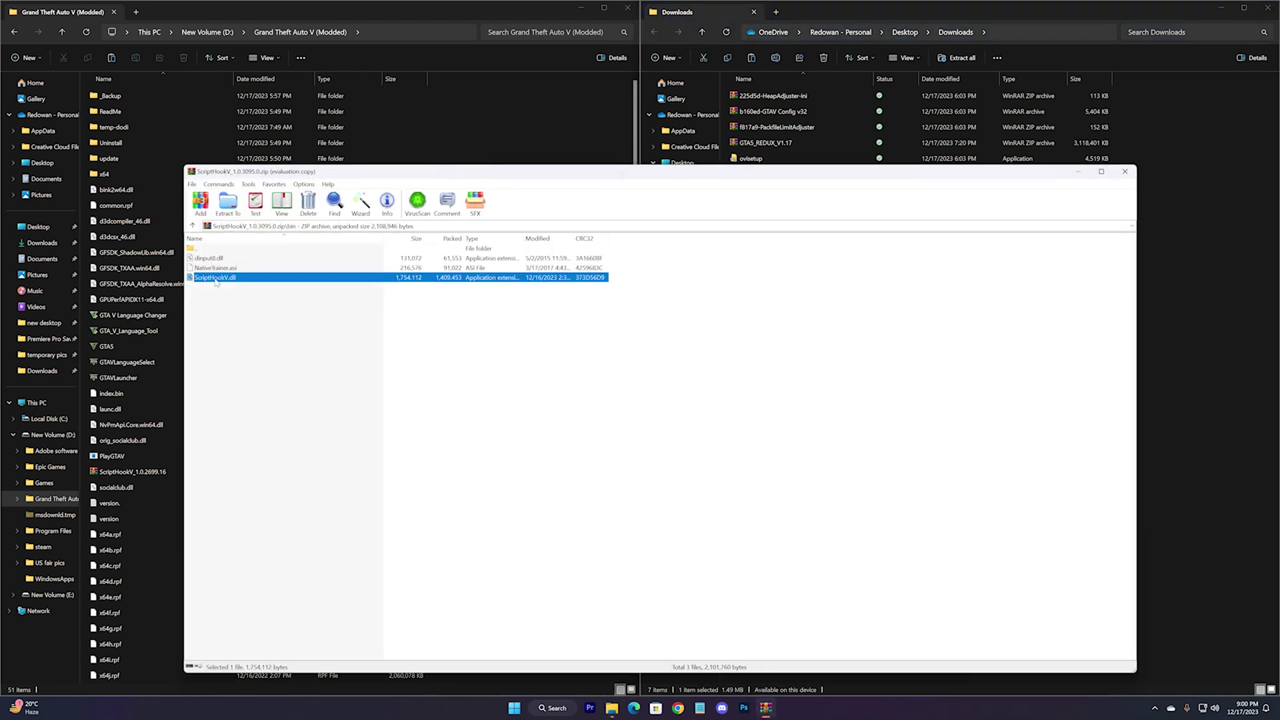
ctrl+click(217, 260)
drag(229, 283, 131, 434)
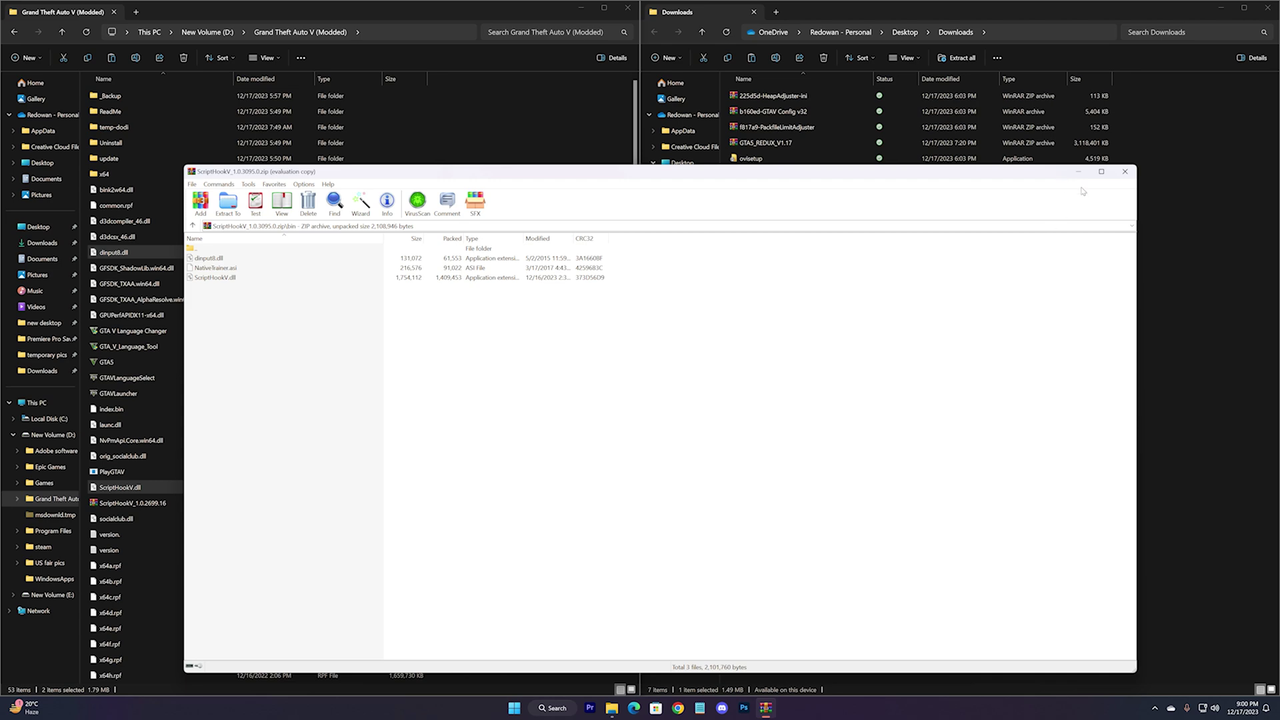
click(1124, 172)
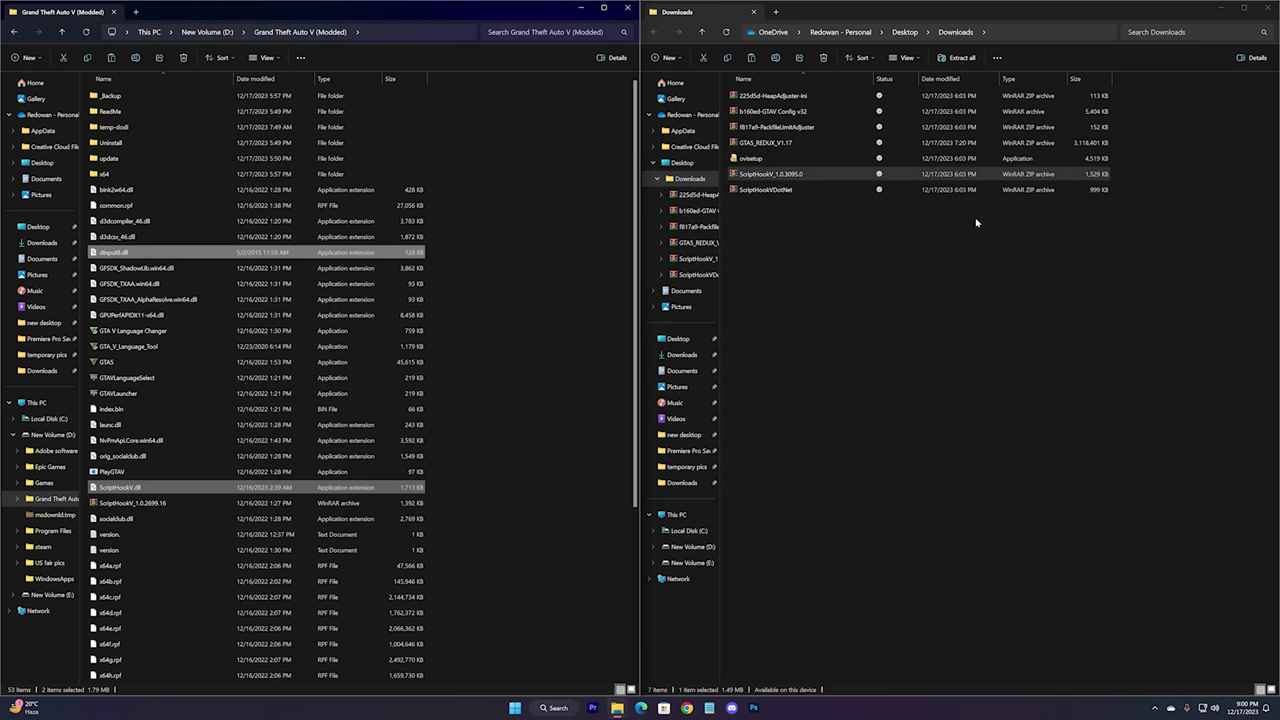
- Copy the six ScriptHookVDotNet files into the game folder and close that archive
click(743, 190)
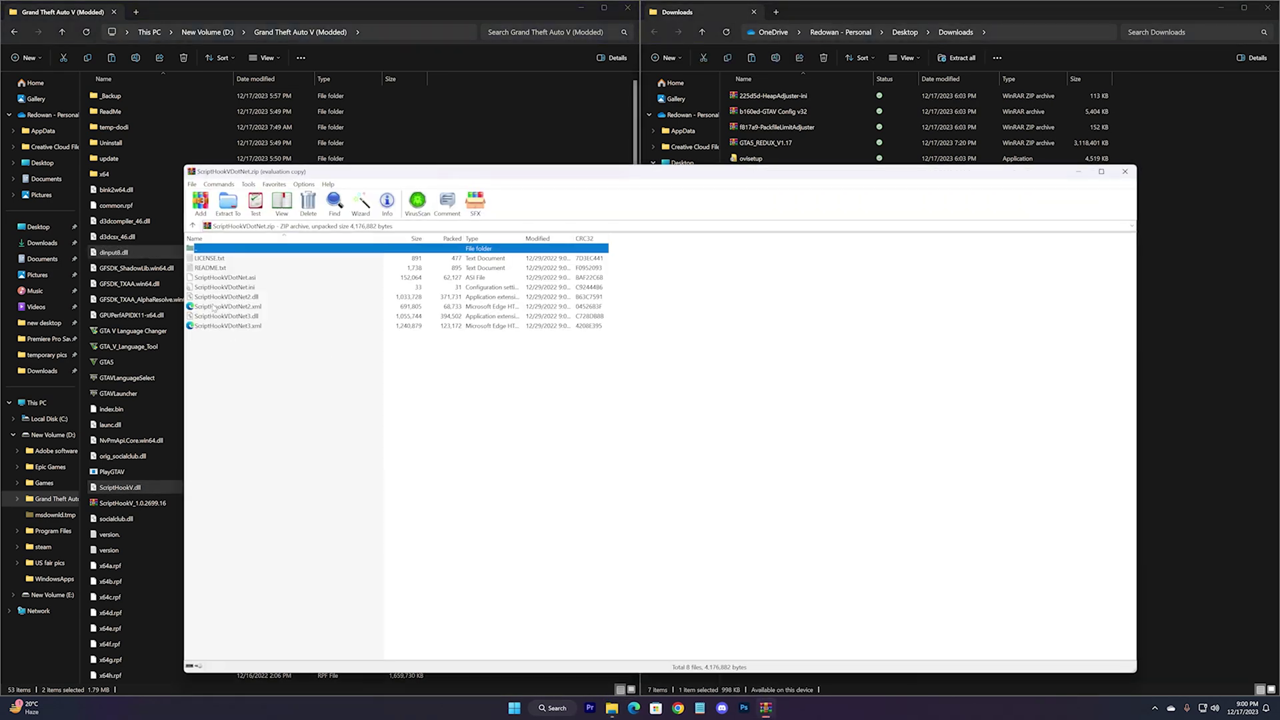
click(209, 316)
drag(205, 341, 273, 278)
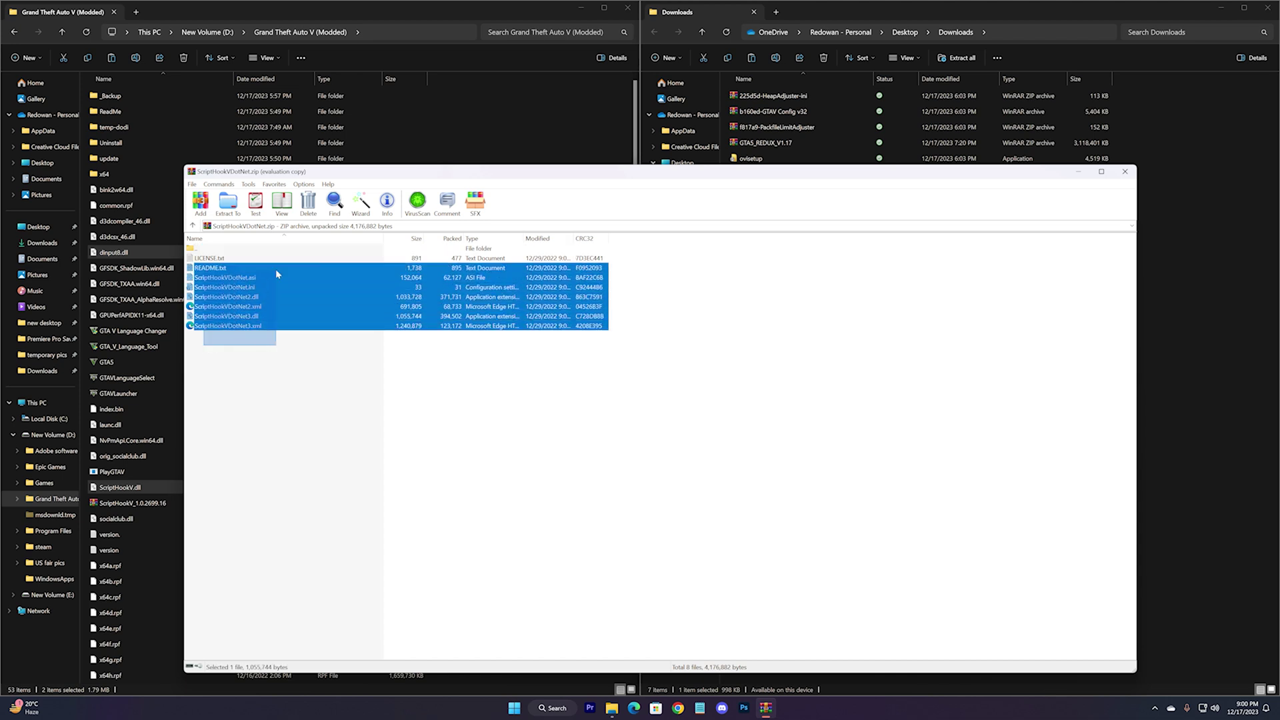
drag(349, 175, 631, 173)
drag(430, 465, 437, 447)
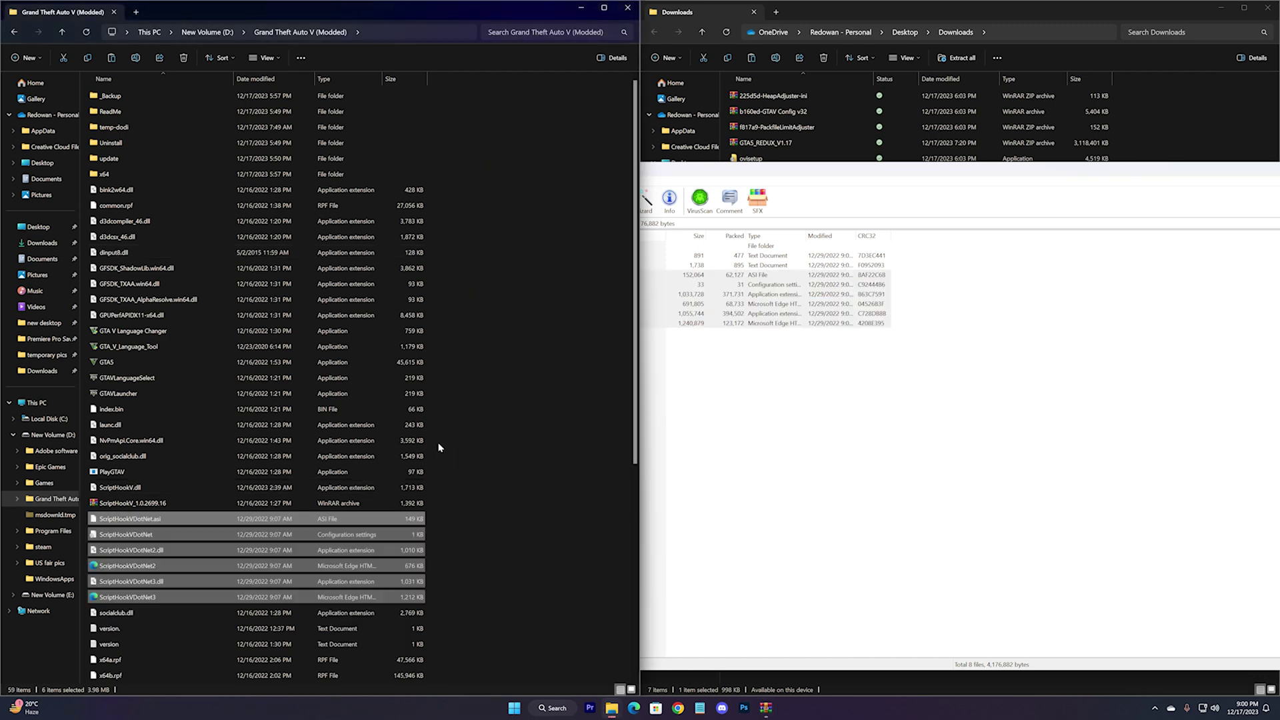
click(649, 436)
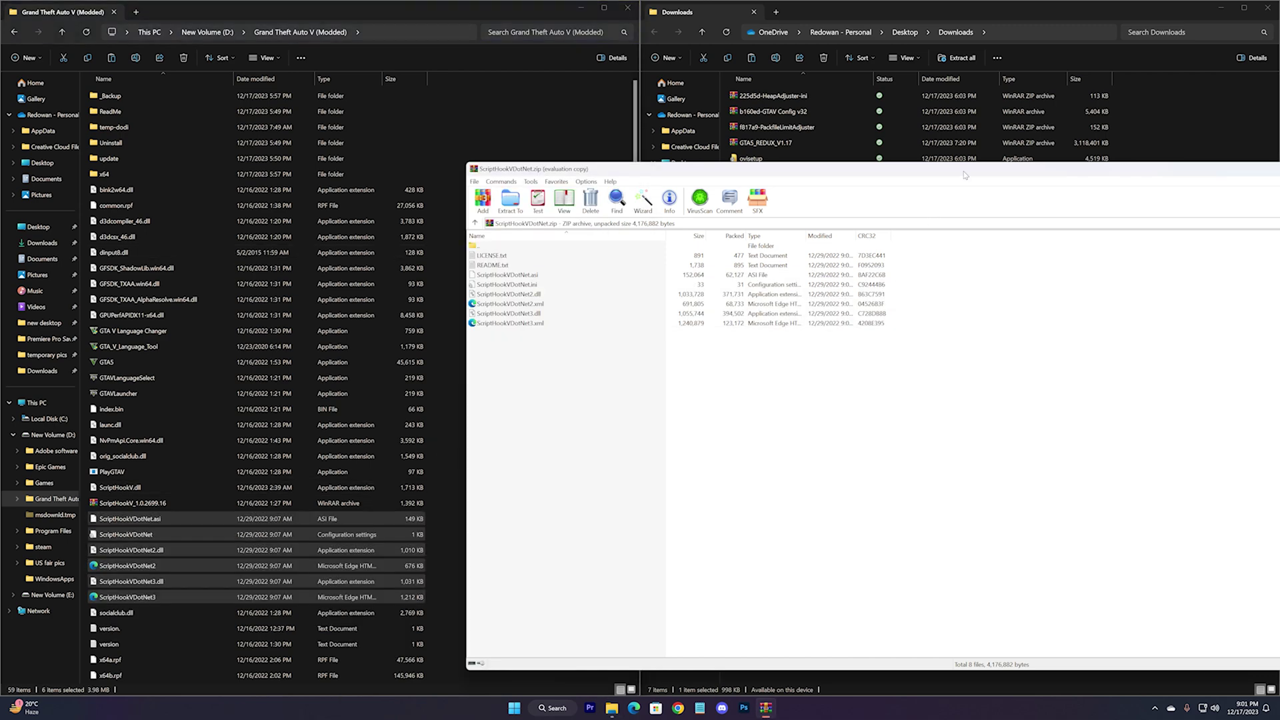
drag(1103, 193, 787, 212)
click(1090, 203)
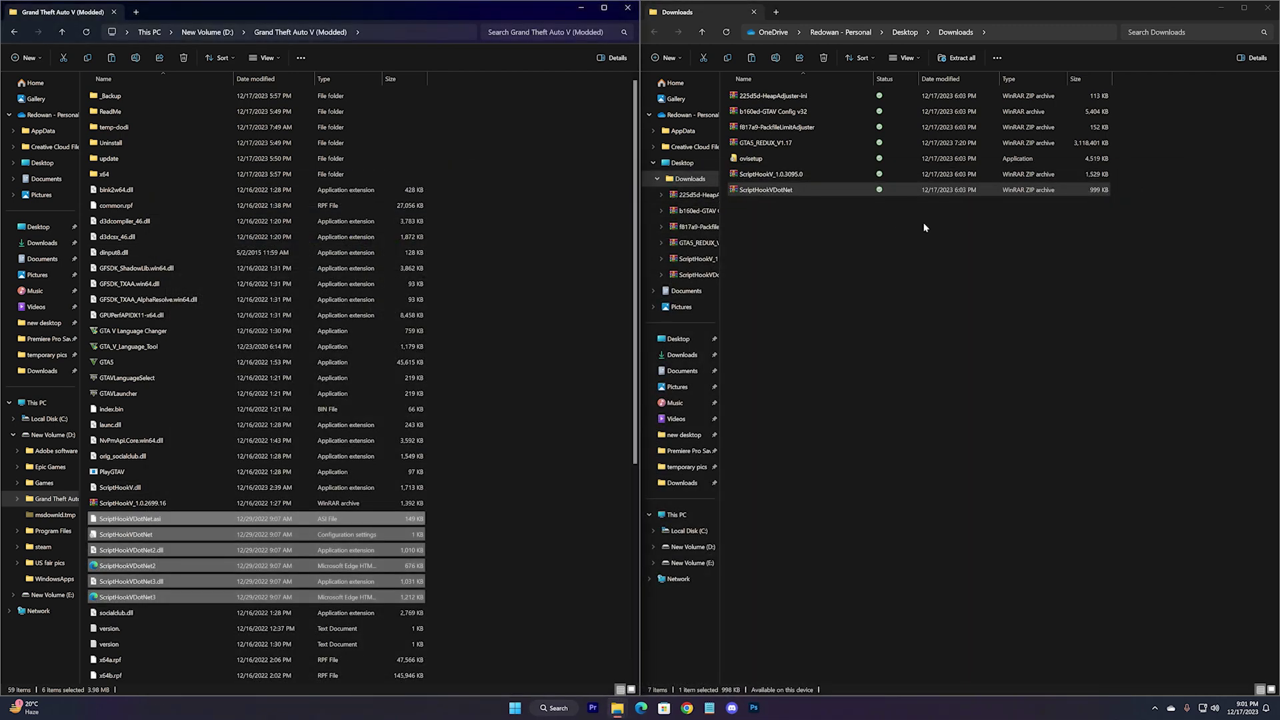
- Copy HeapAdjuster.asi and its .ini from the HeapAdjuster archive into the game folder
click(816, 248)
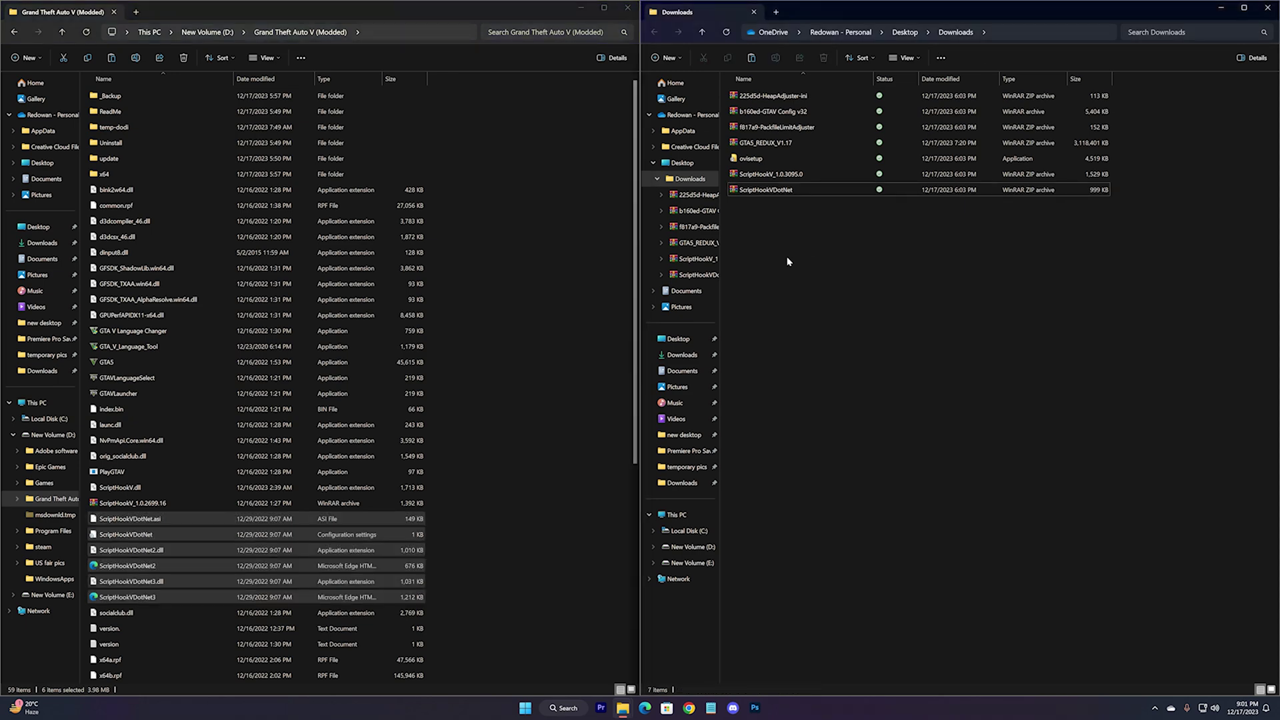
click(765, 96)
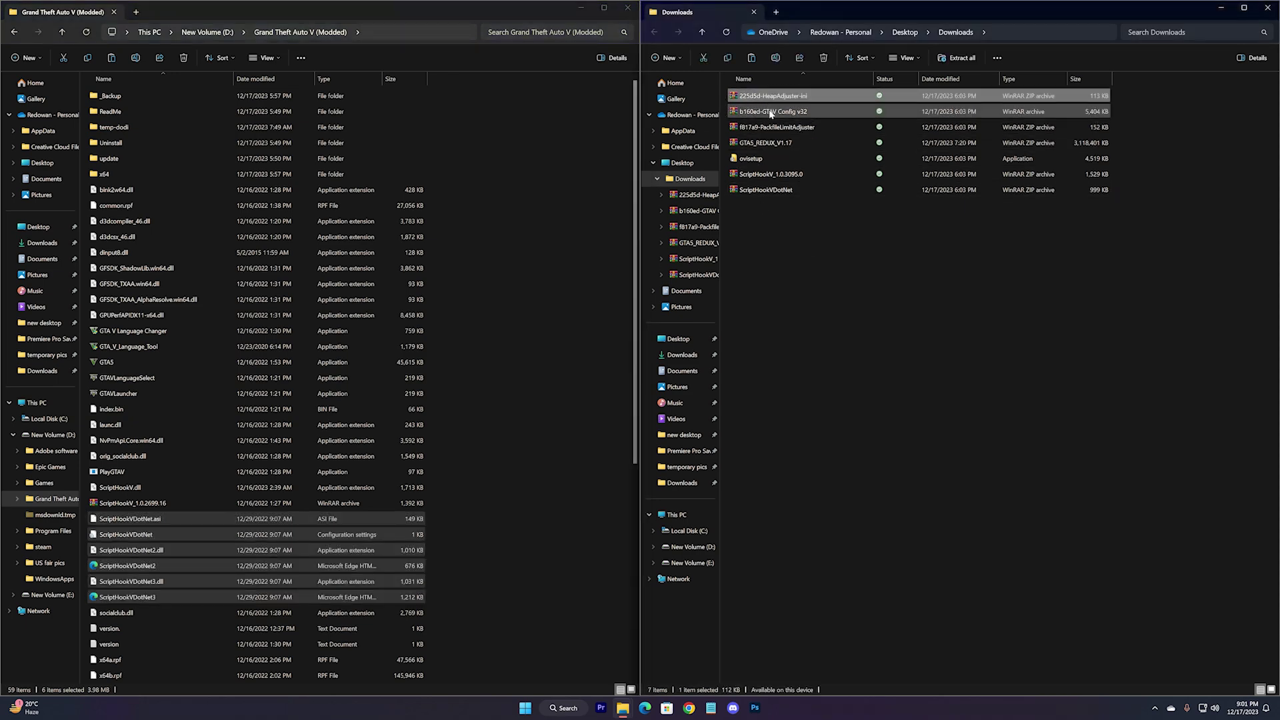
click(742, 128)
double_click(765, 96)
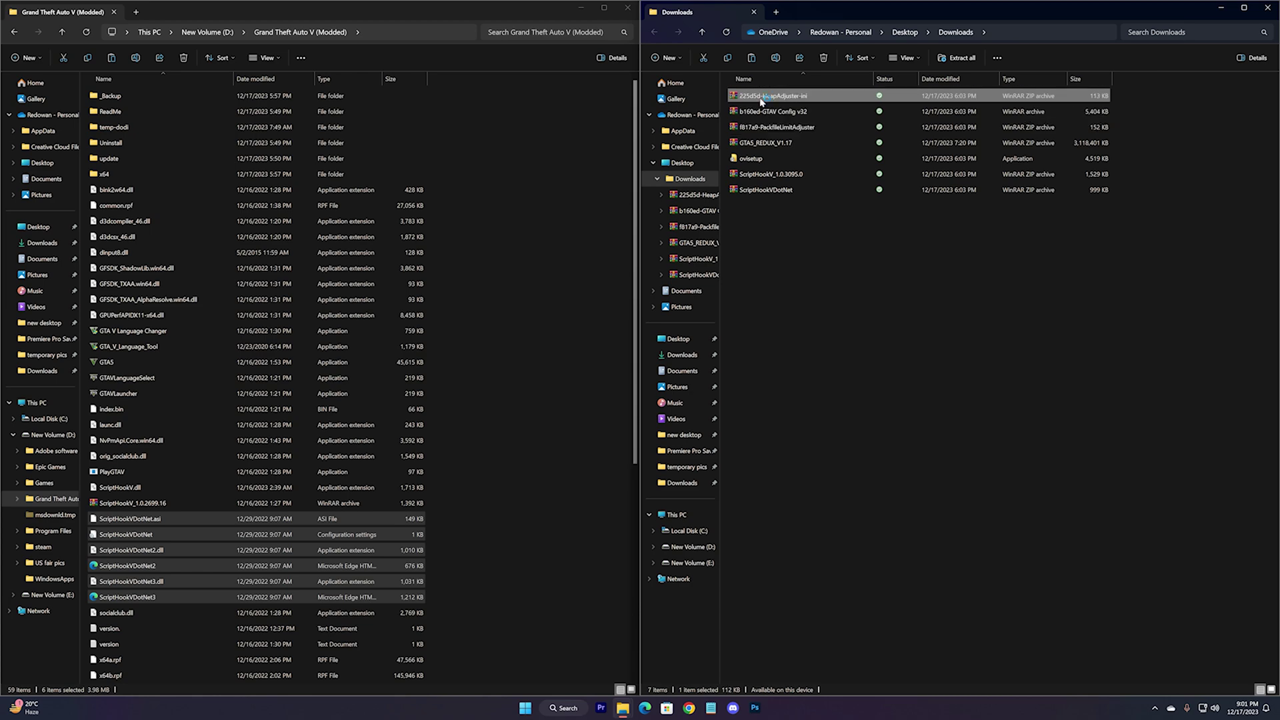
drag(185, 334, 209, 288)
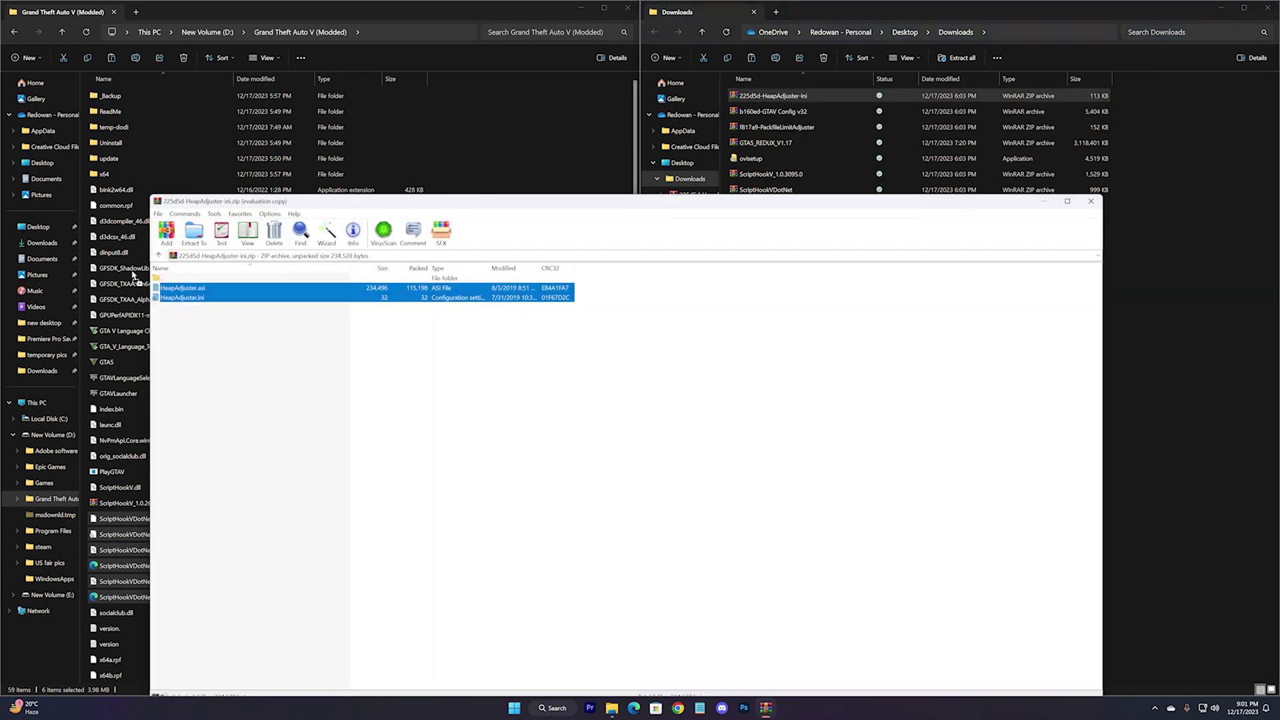
drag(96, 252, 98, 255)
click(1017, 238)
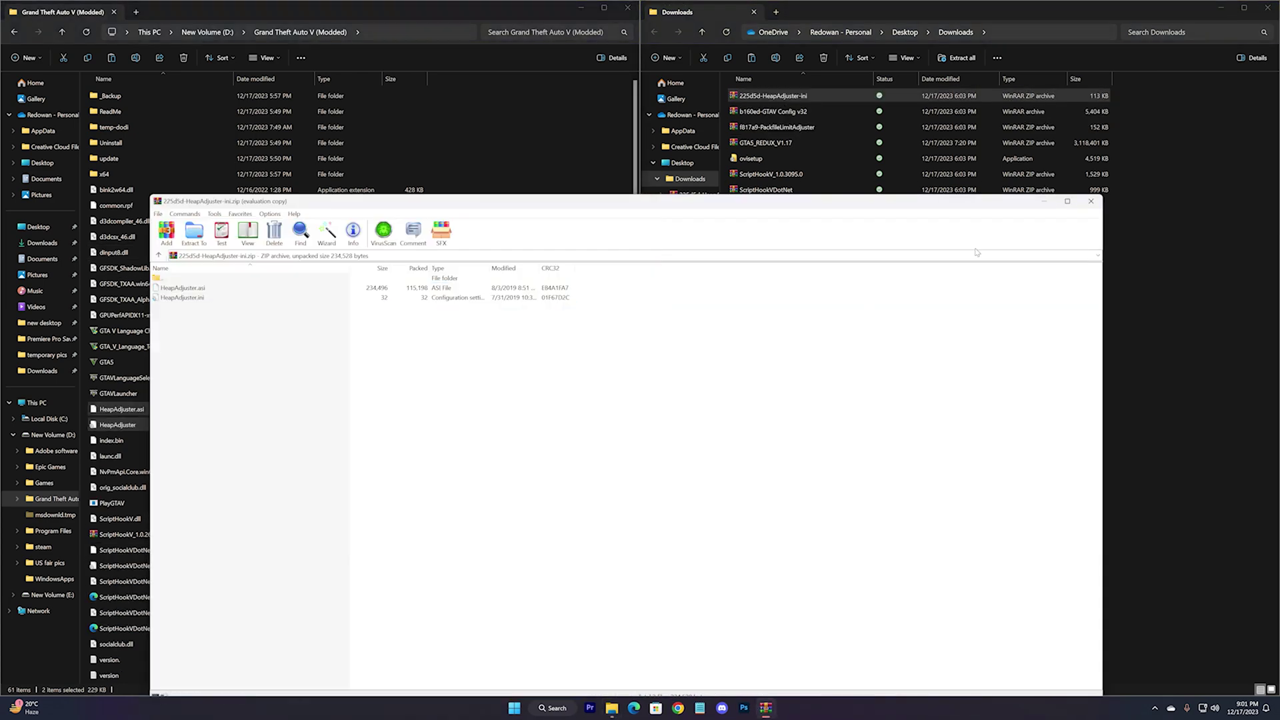
click(1094, 203)
- Copy PackfileLimitAdjuster.asi and its .ini into the game folder
click(757, 130)
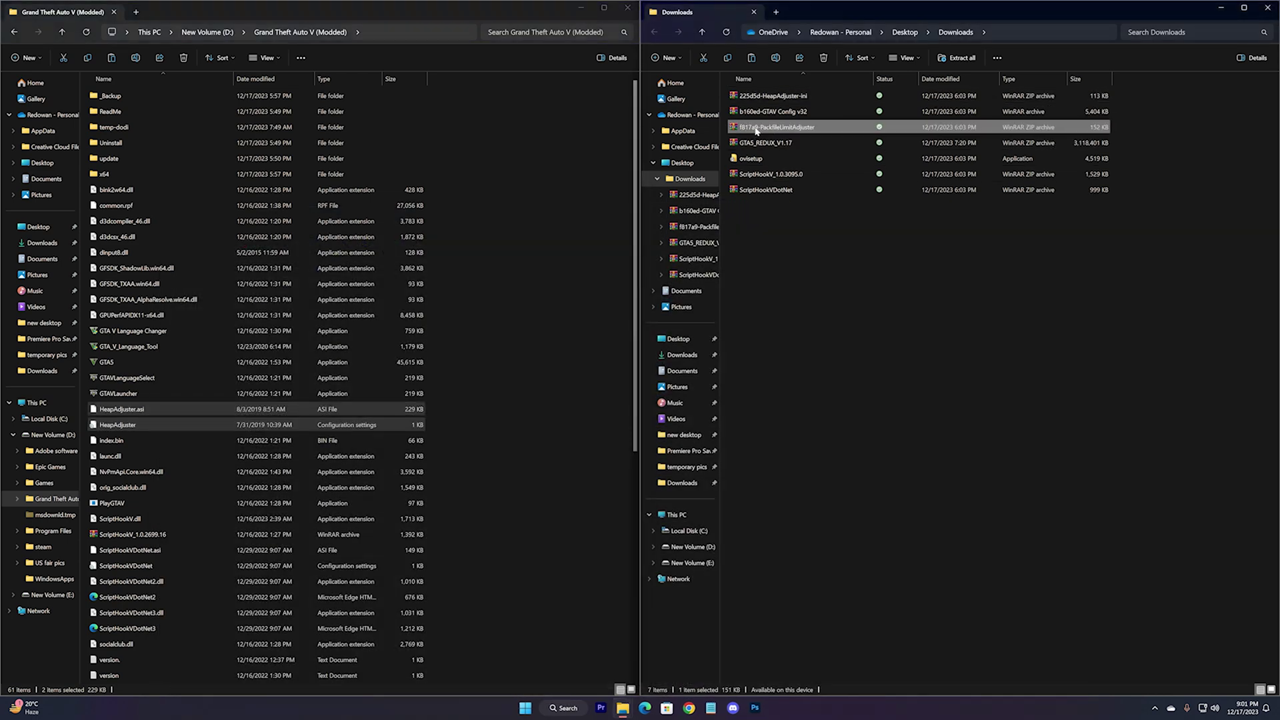
double_click(777, 131)
click(188, 297)
drag(90, 270, 95, 281)
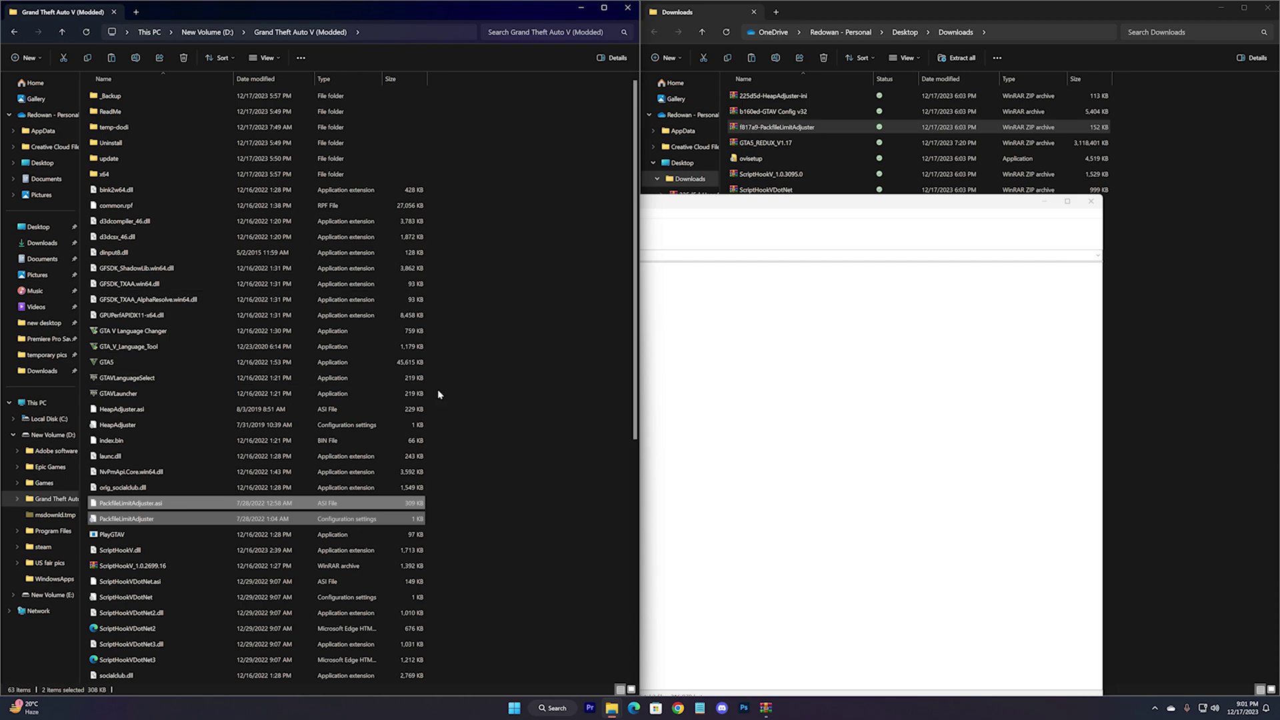
click(871, 365)
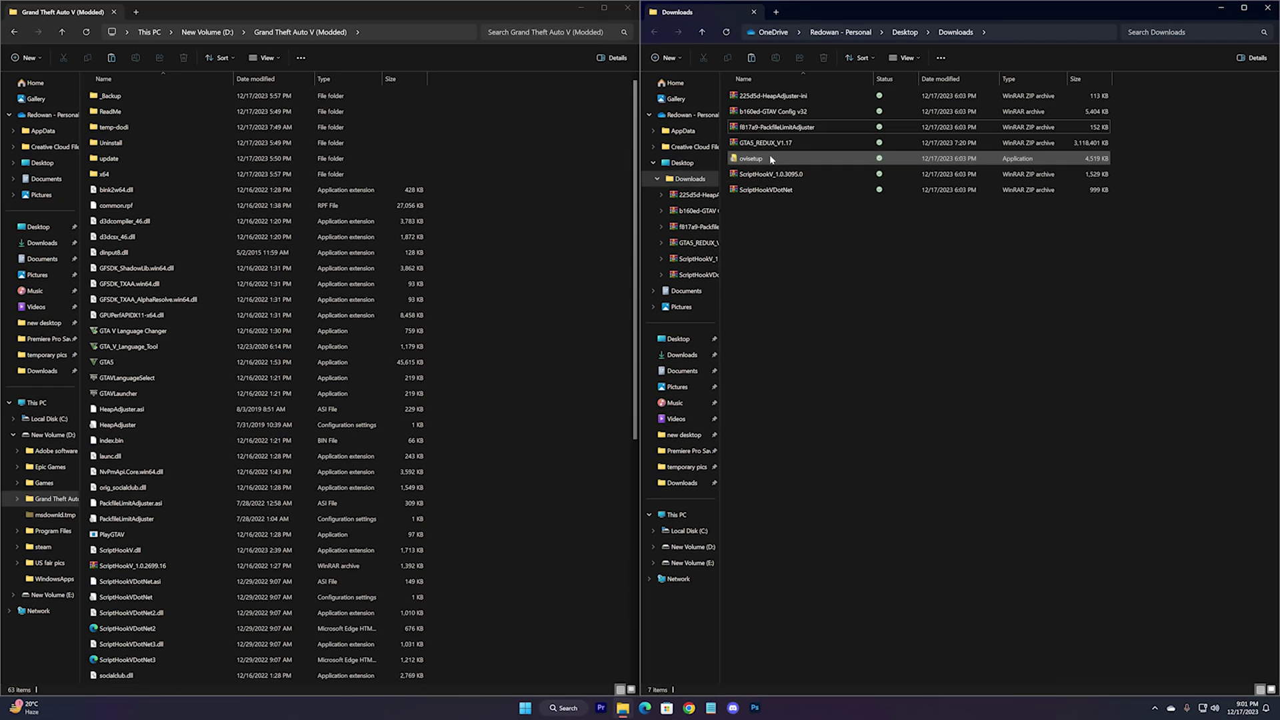
- Run the OpenIV installer in English, accept the 20.4 Mb download, and close it when done
double_click(772, 161)
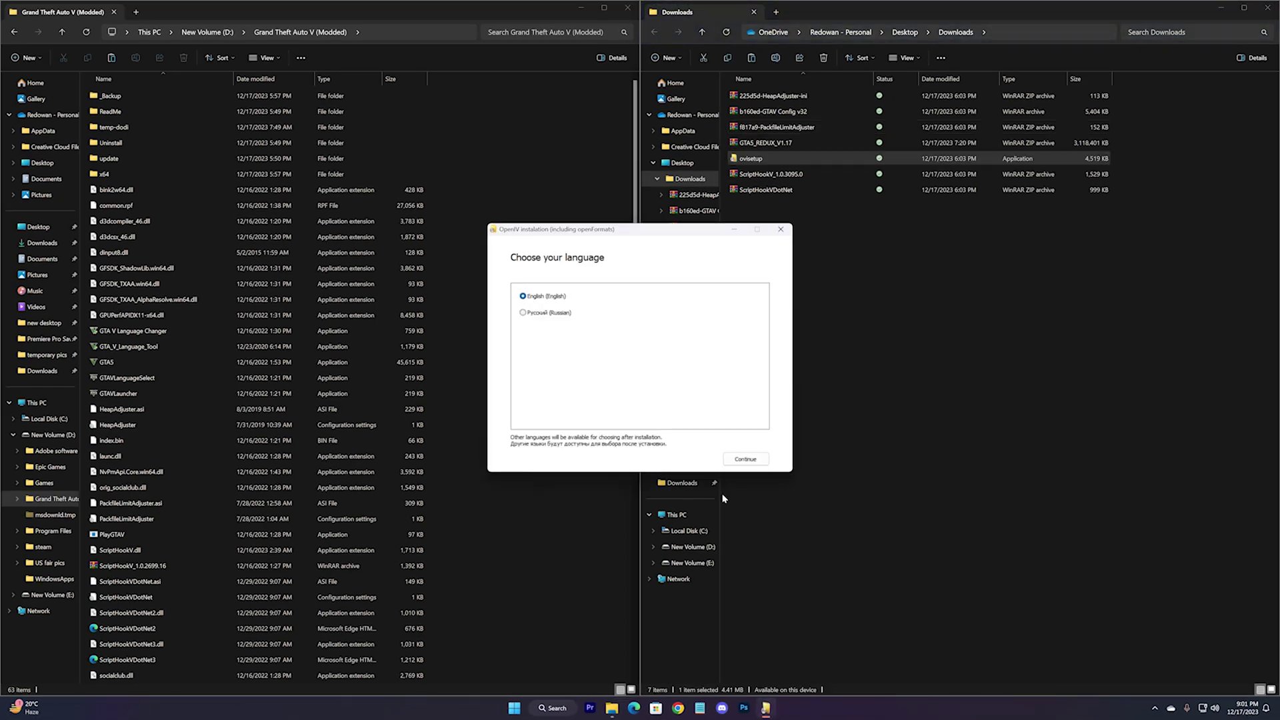
click(747, 460)
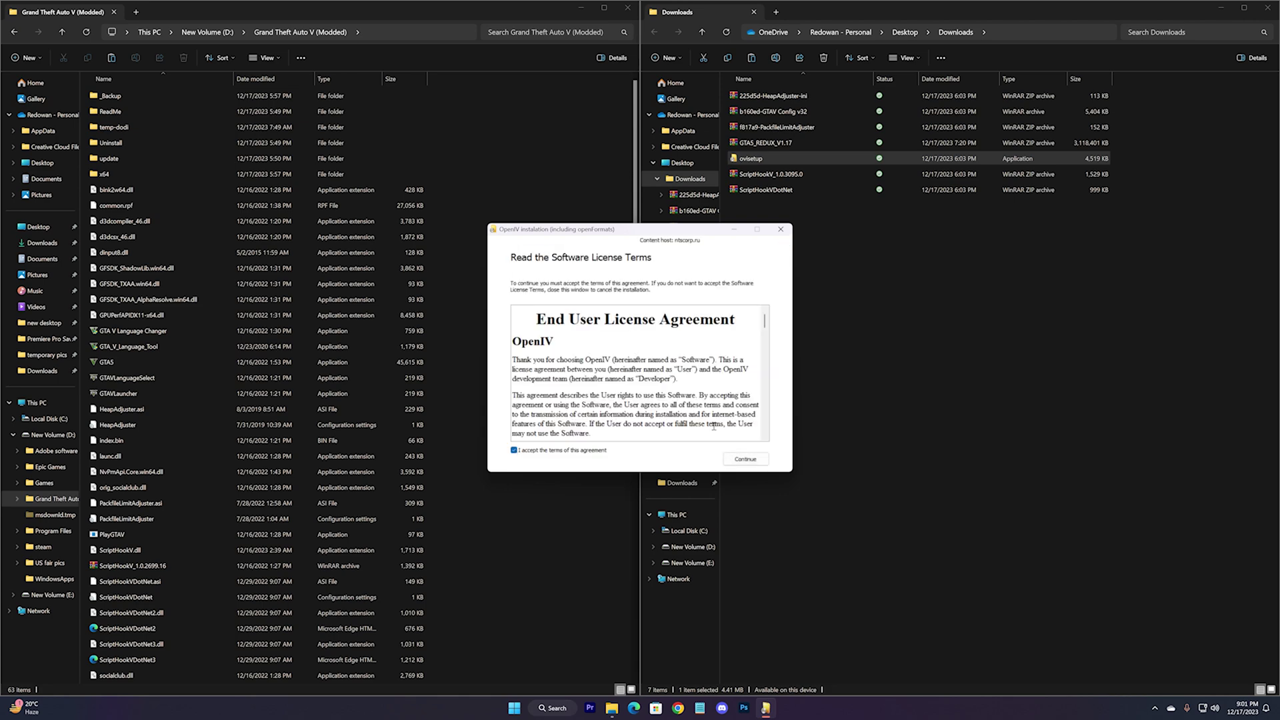
click(750, 464)
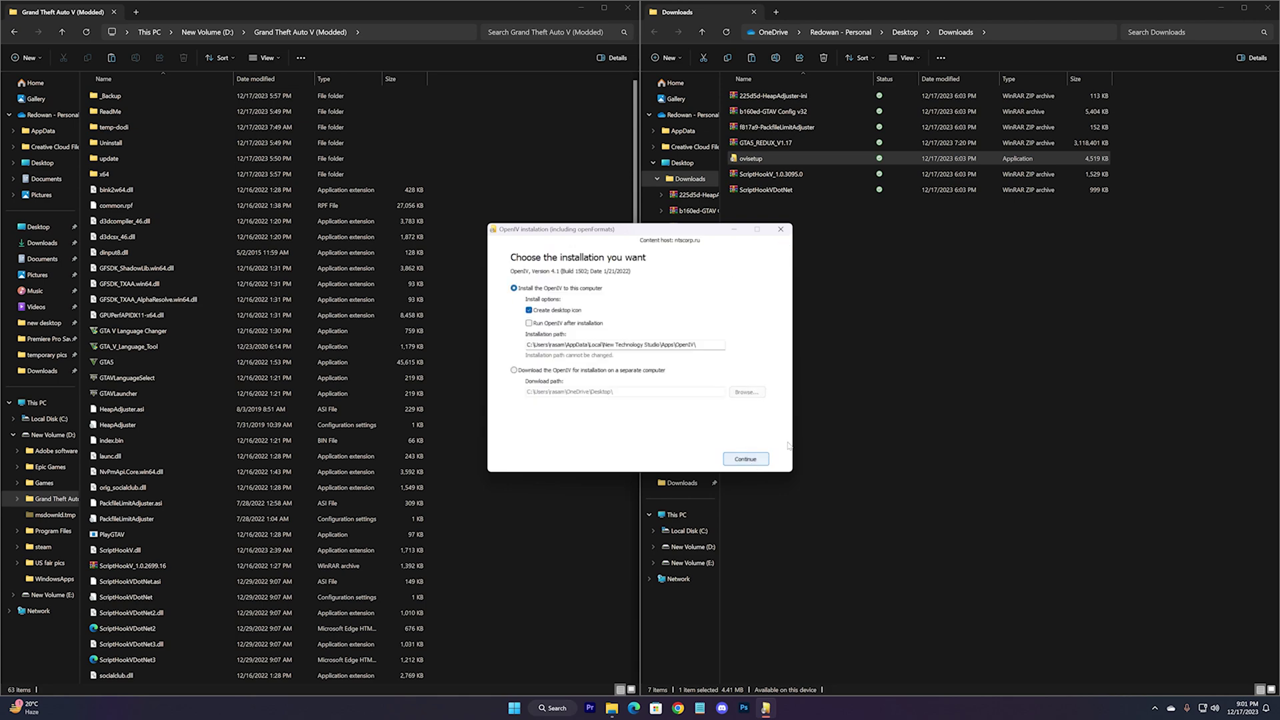
click(753, 455)
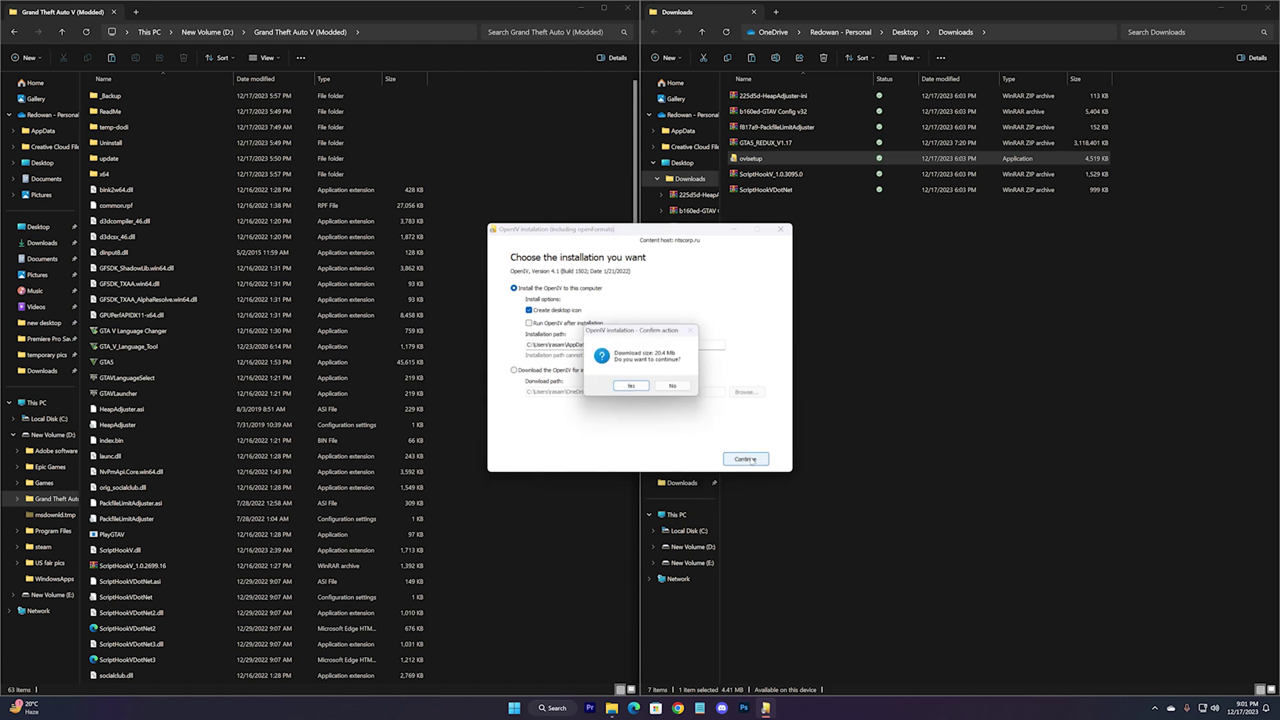
click(639, 389)
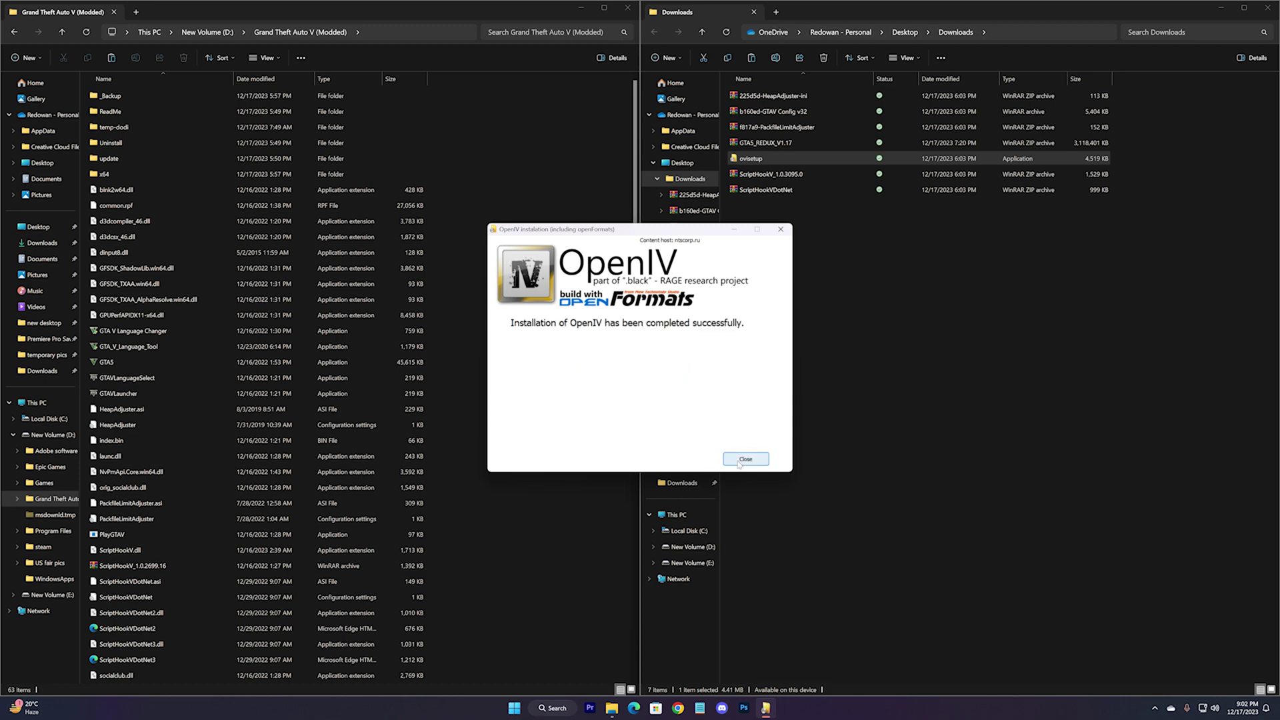
click(741, 461)
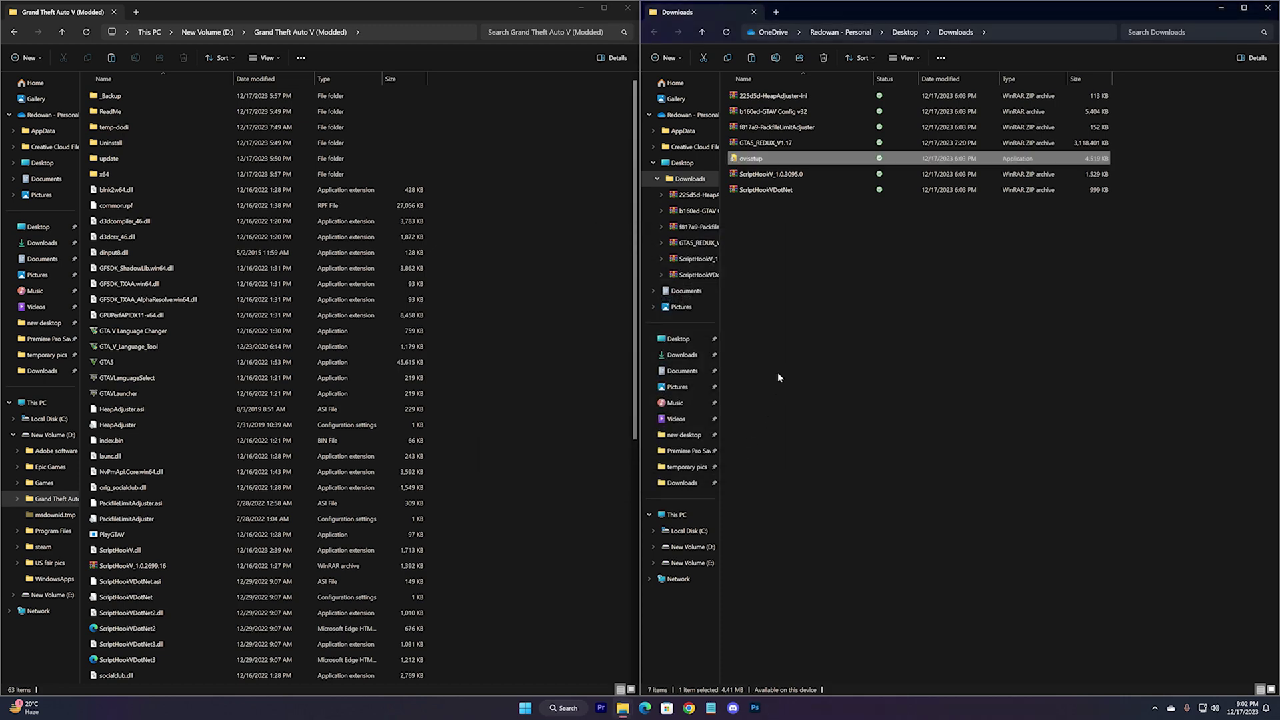
- Extract GTA5_REDUX_V1.17.zip with WinRAR's 'Extract to GTA5_REDUX_V1.17\' option
click(778, 377)
click(760, 146)
right_click(745, 148)
mouse_move(771, 367)
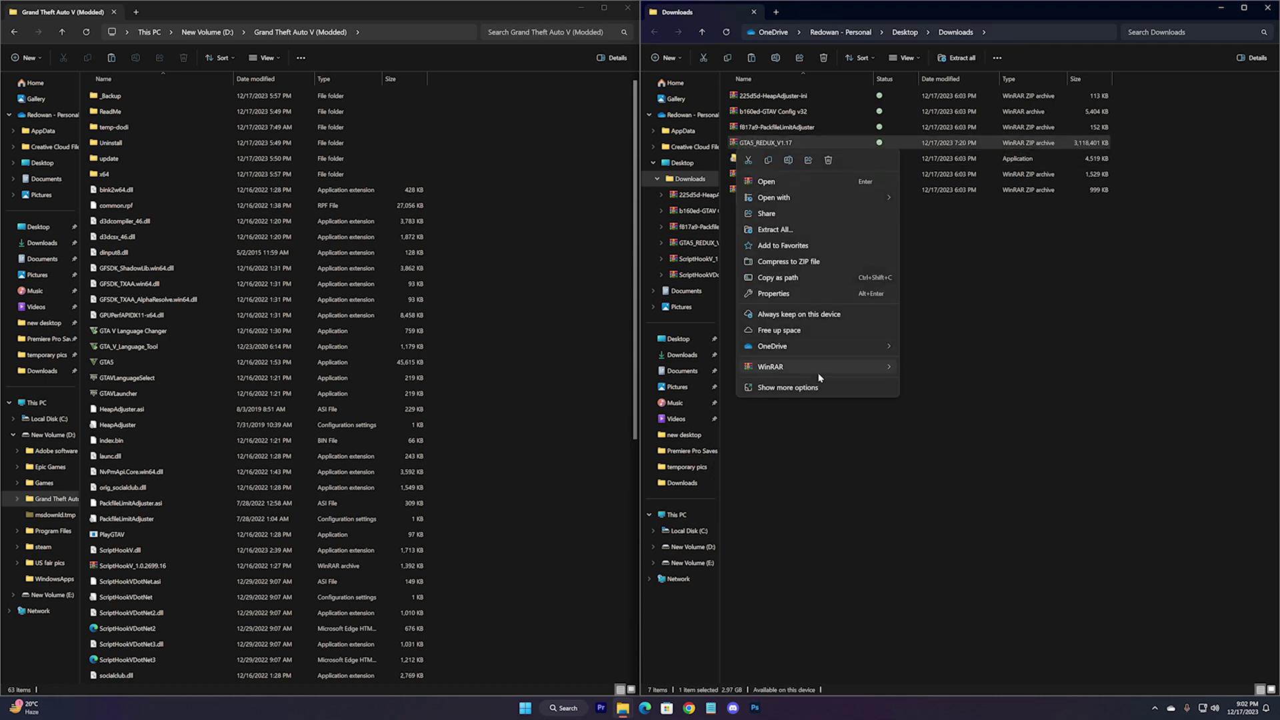
click(939, 415)
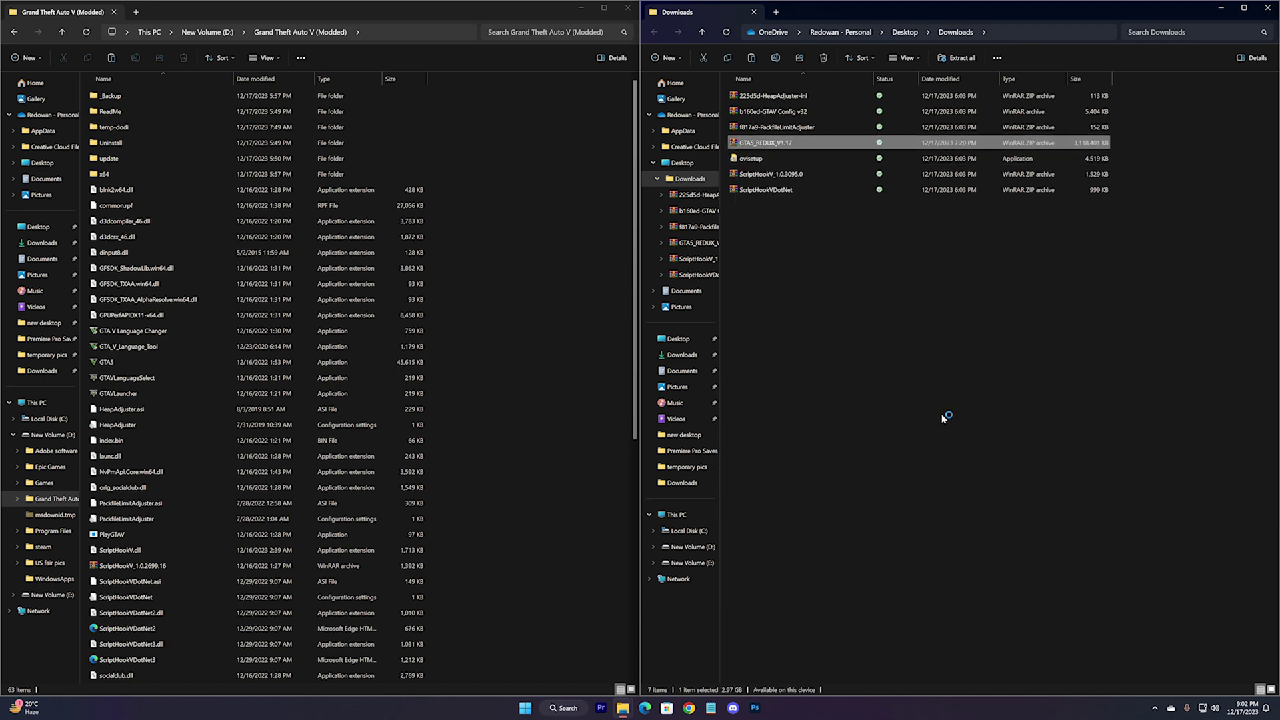
click(872, 291)
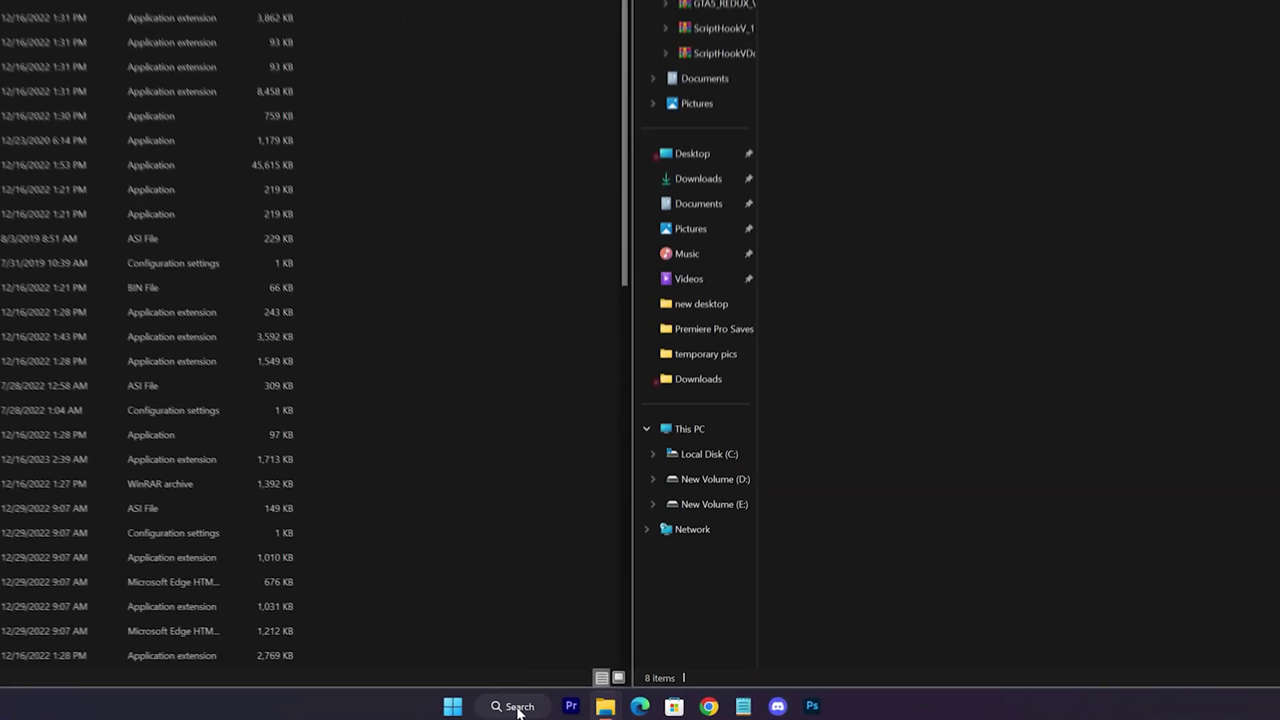
- Launch OpenIV, choose GTA V for Windows, and set D:\Grand Theft Auto V (Modded) as the game folder
click(563, 708)
text(open iv)
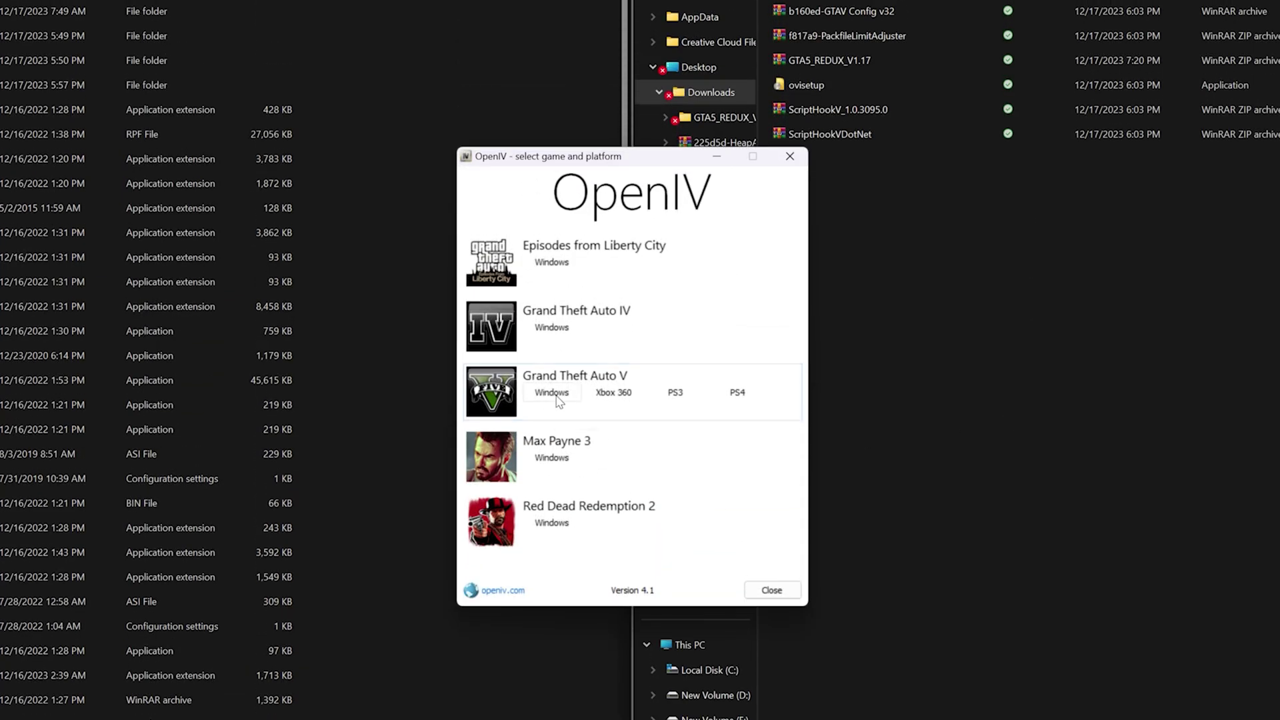
click(552, 393)
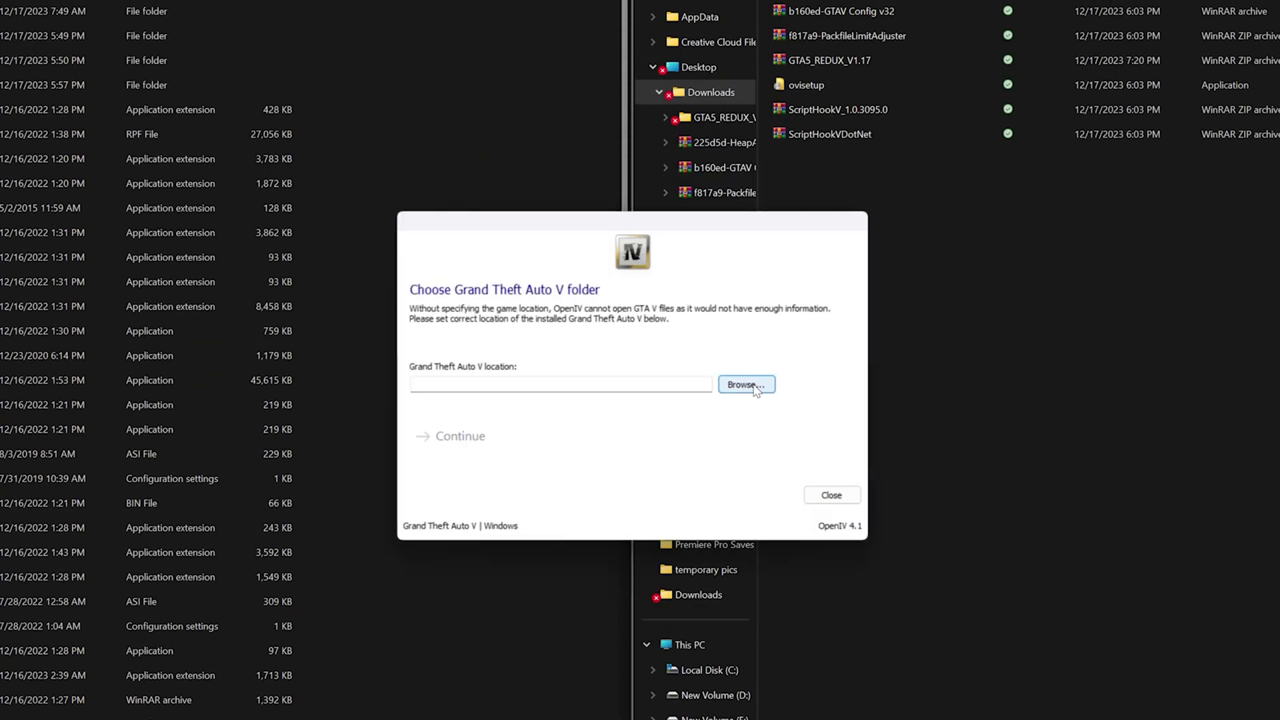
click(751, 389)
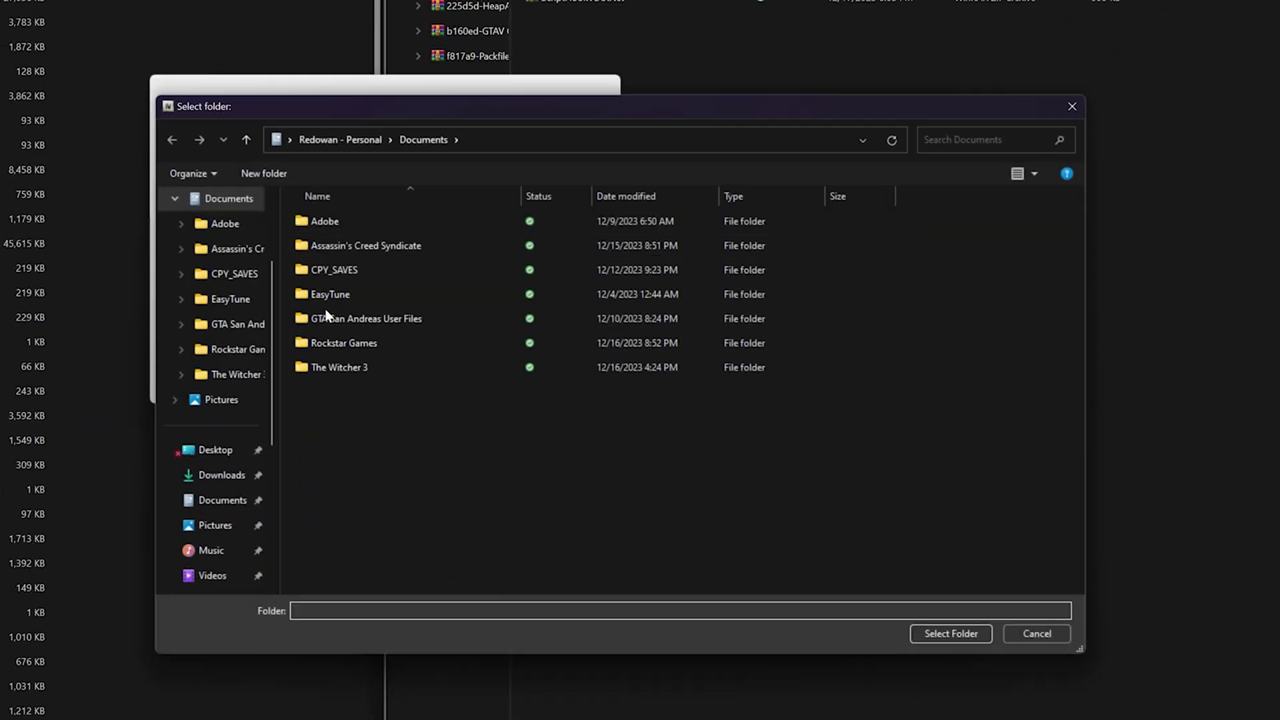
click(200, 498)
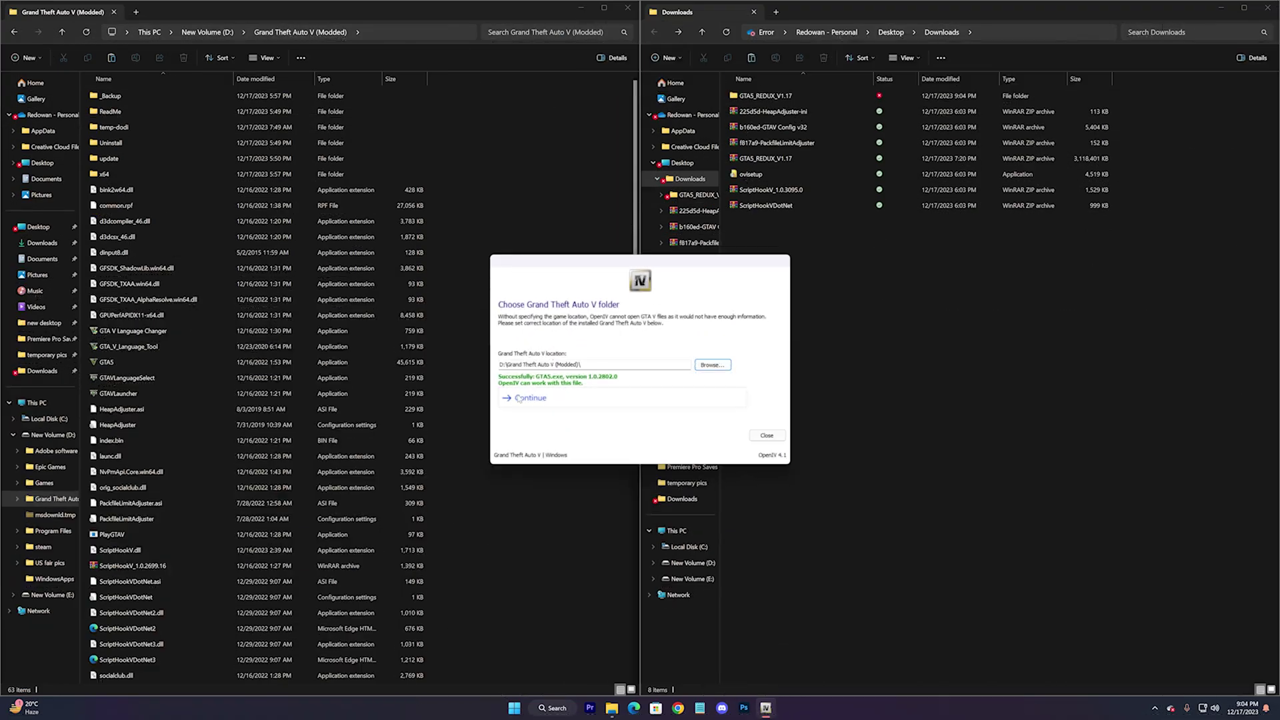
click(565, 398)
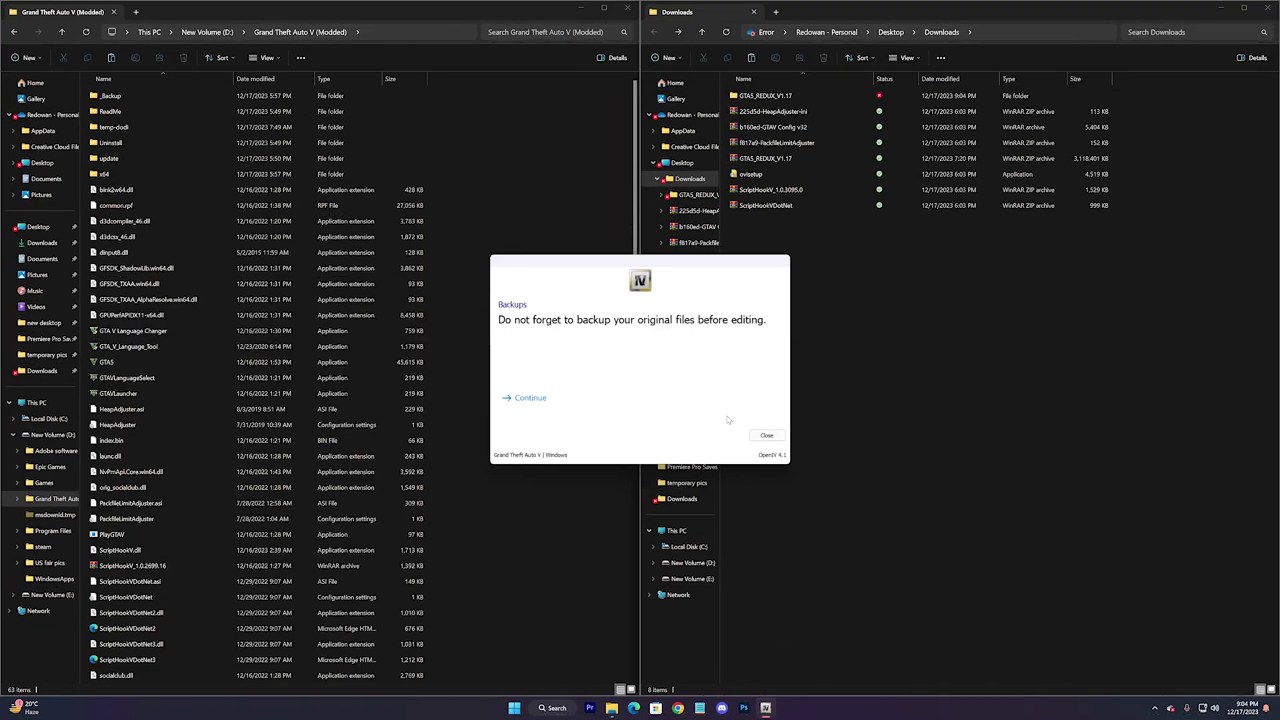
click(767, 435)
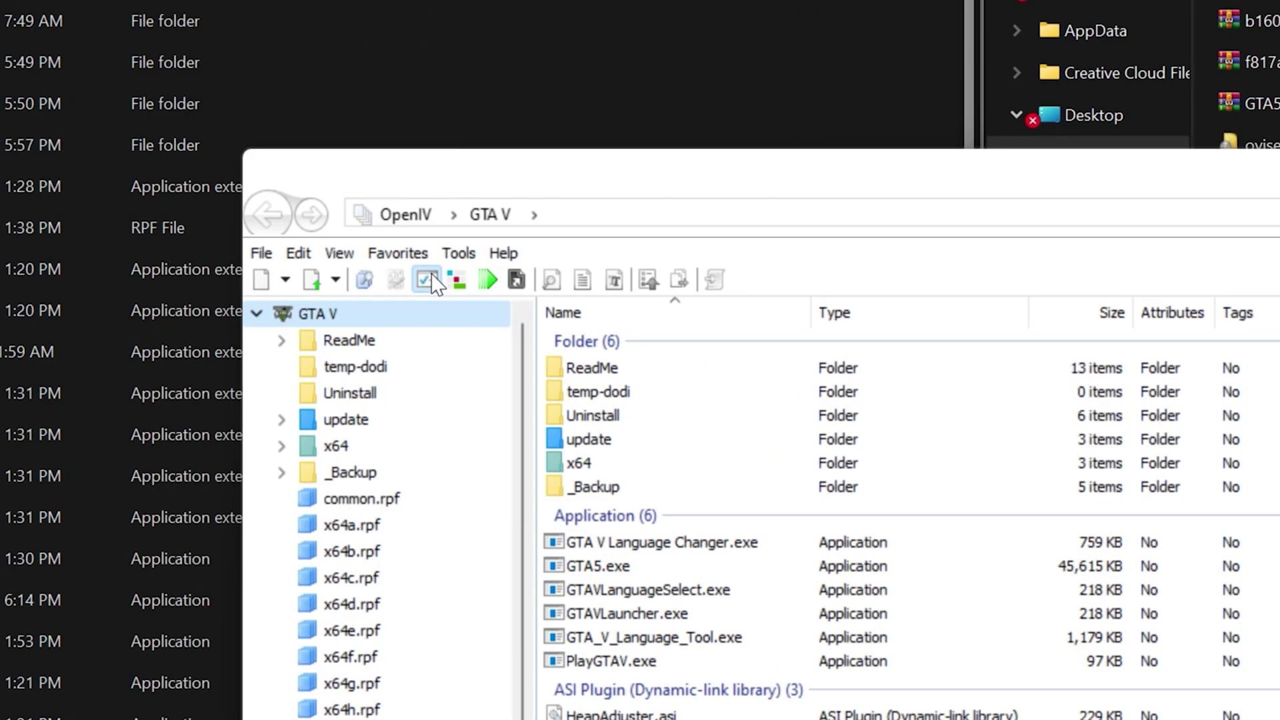
- In ASI Manager, install OpenIV.ASI (creating the mods folder) and openCamera
click(430, 275)
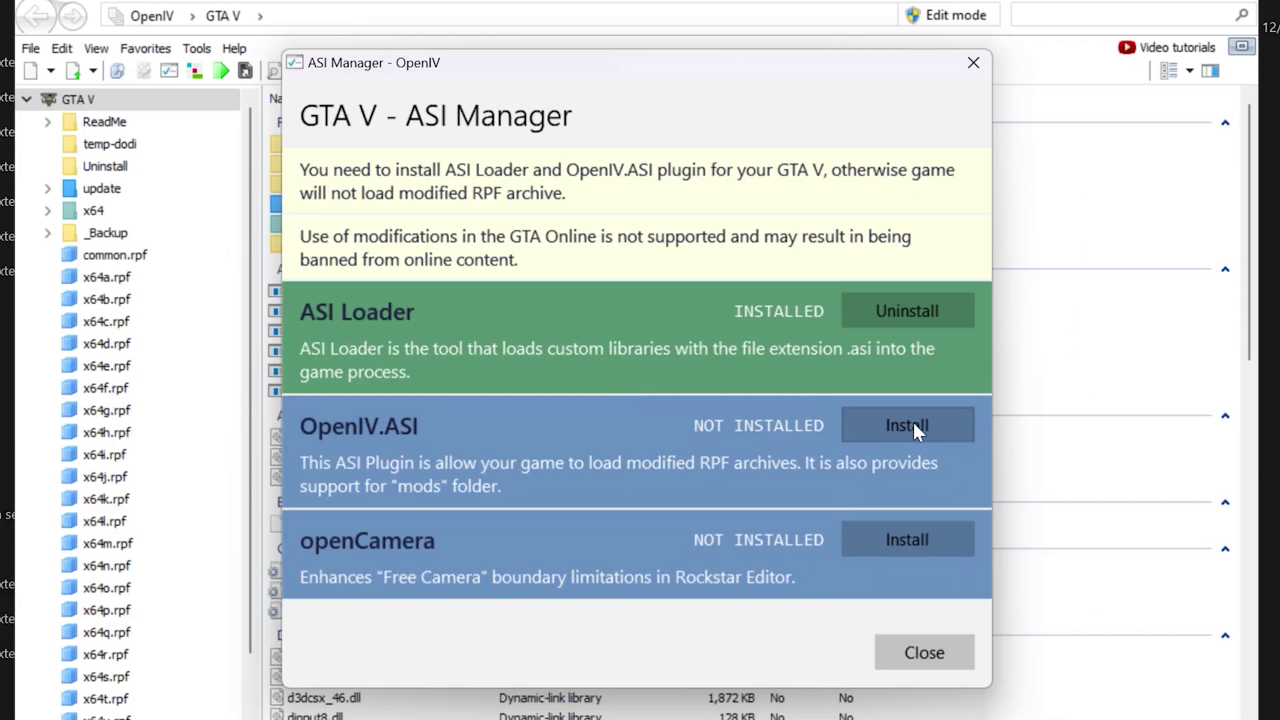
click(929, 425)
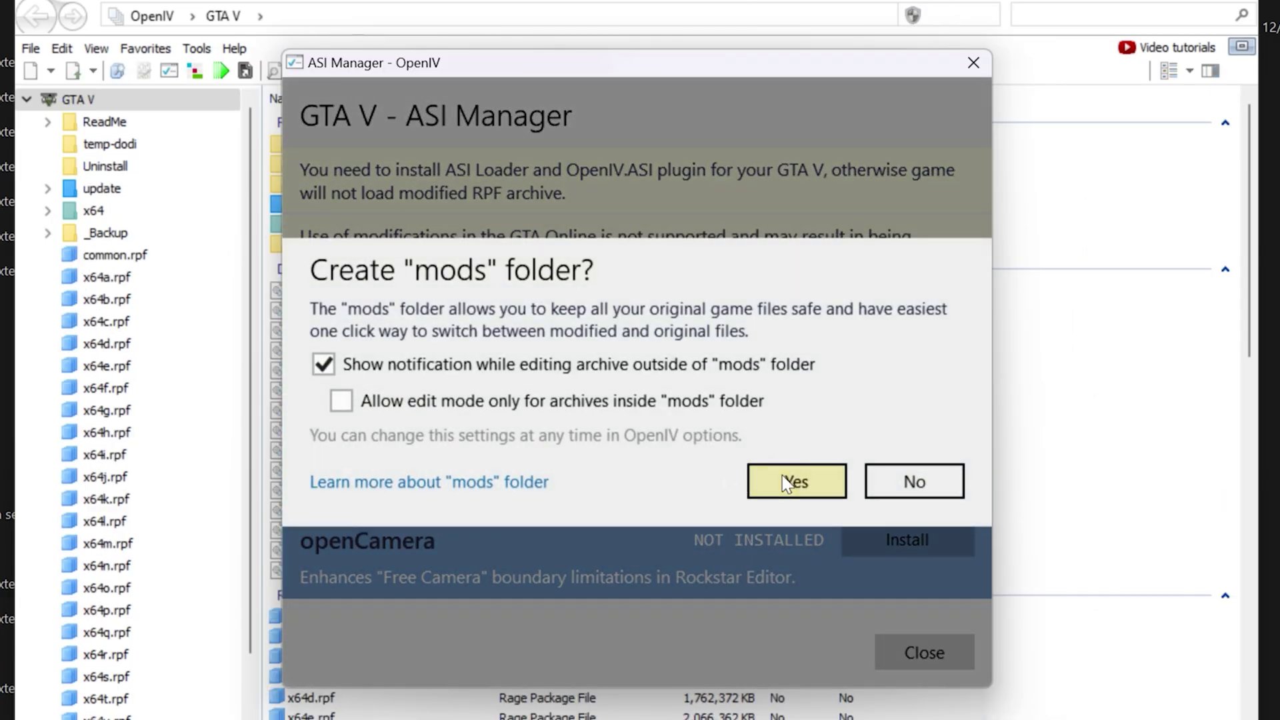
click(784, 478)
click(913, 542)
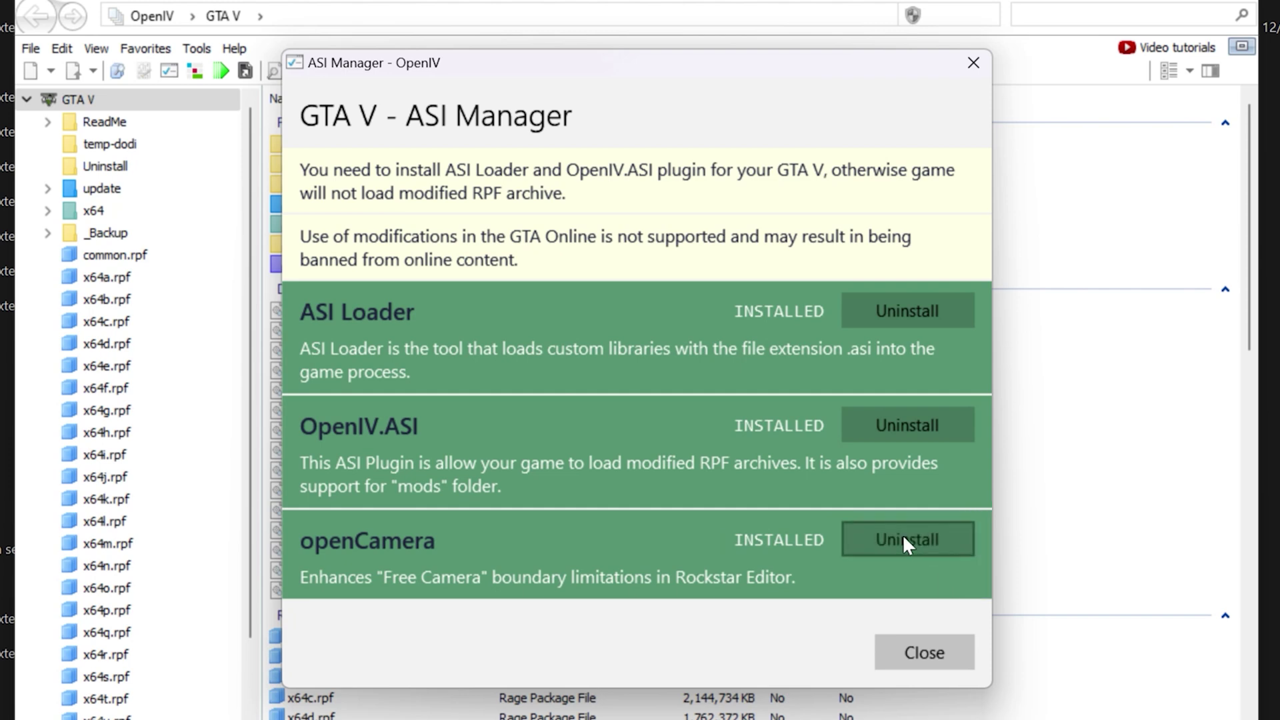
click(939, 662)
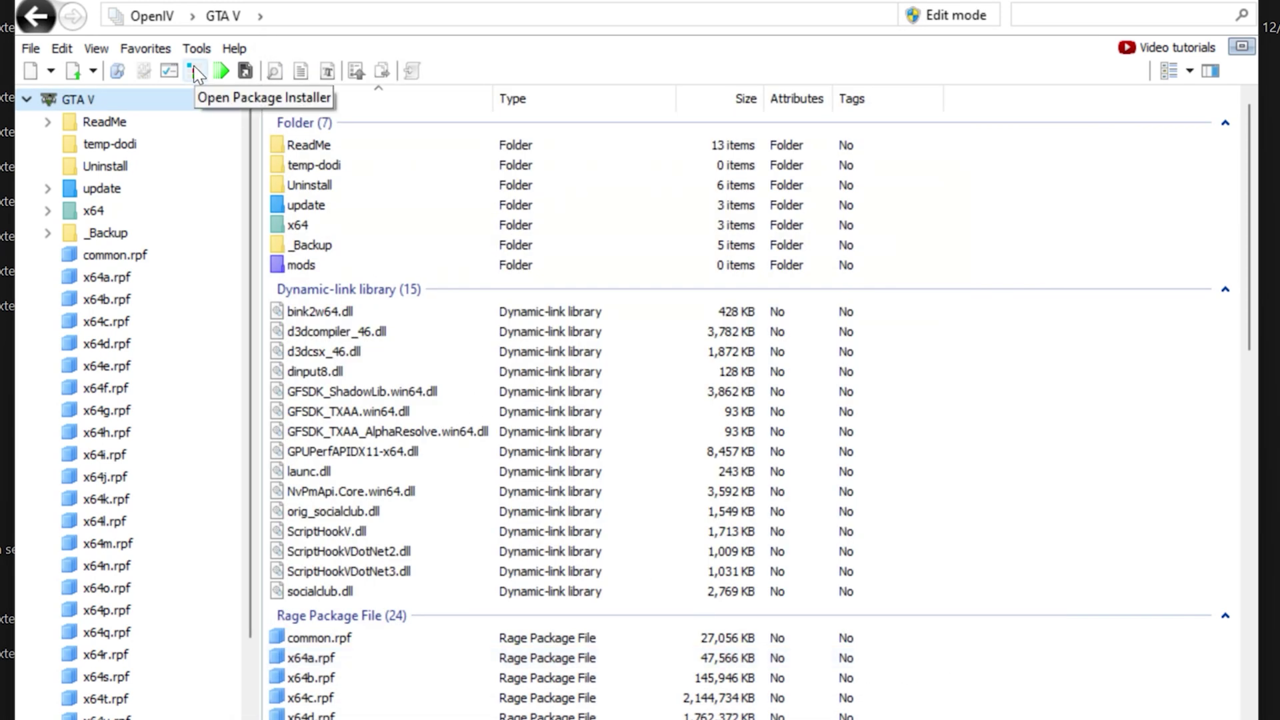
- Browse Desktop > Downloads > GTA5_REDUX_V1.17 and load GTA5_REDUX_V1.17.oiv into the Package Installer
click(194, 65)
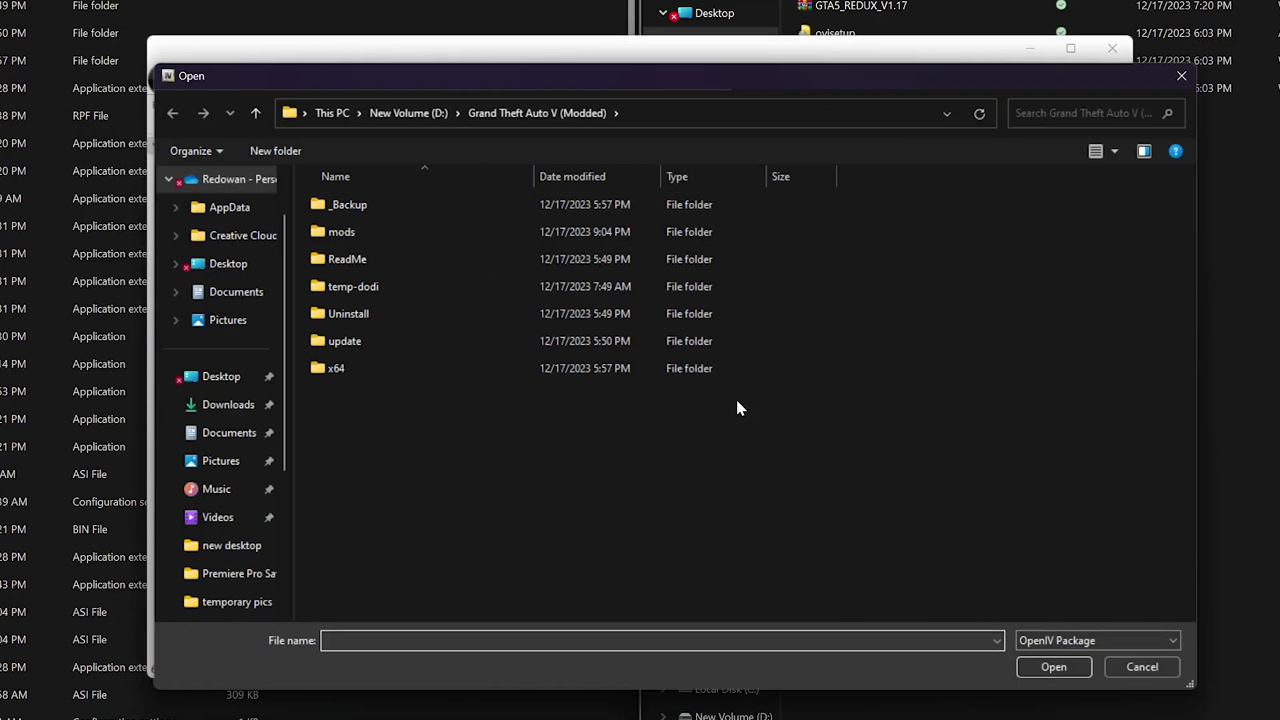
click(206, 376)
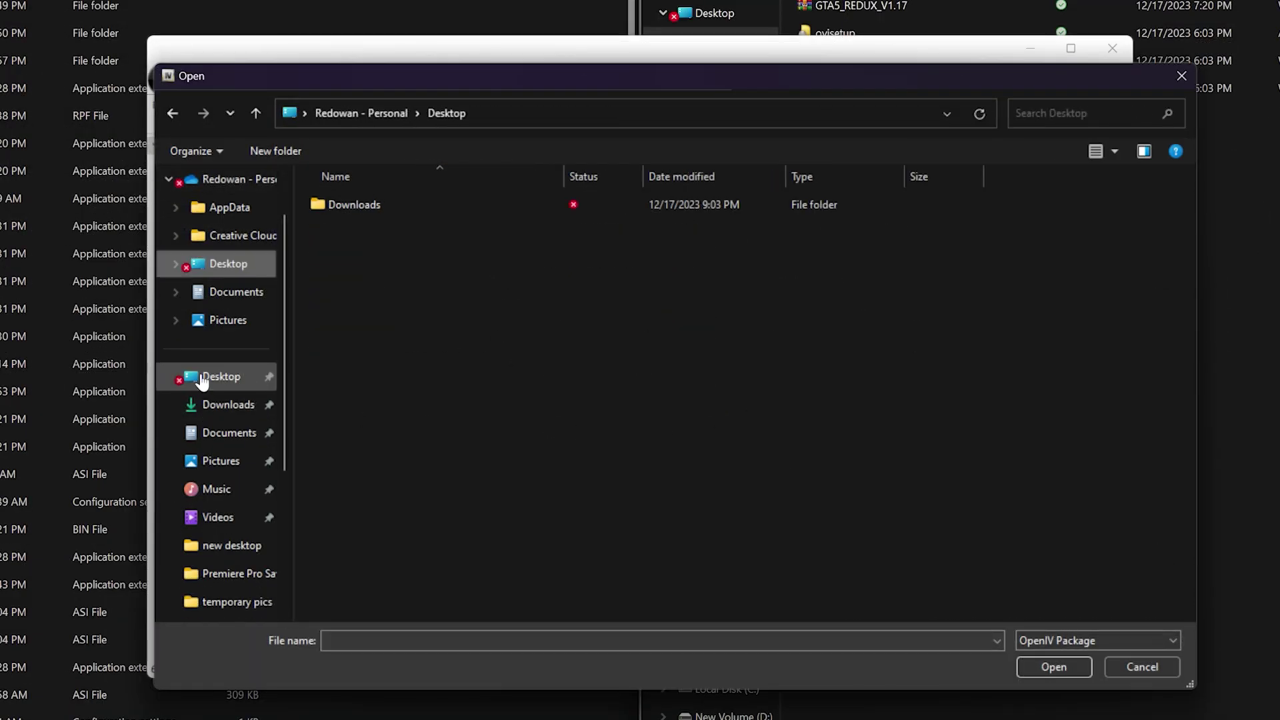
click(352, 207)
double_click(353, 206)
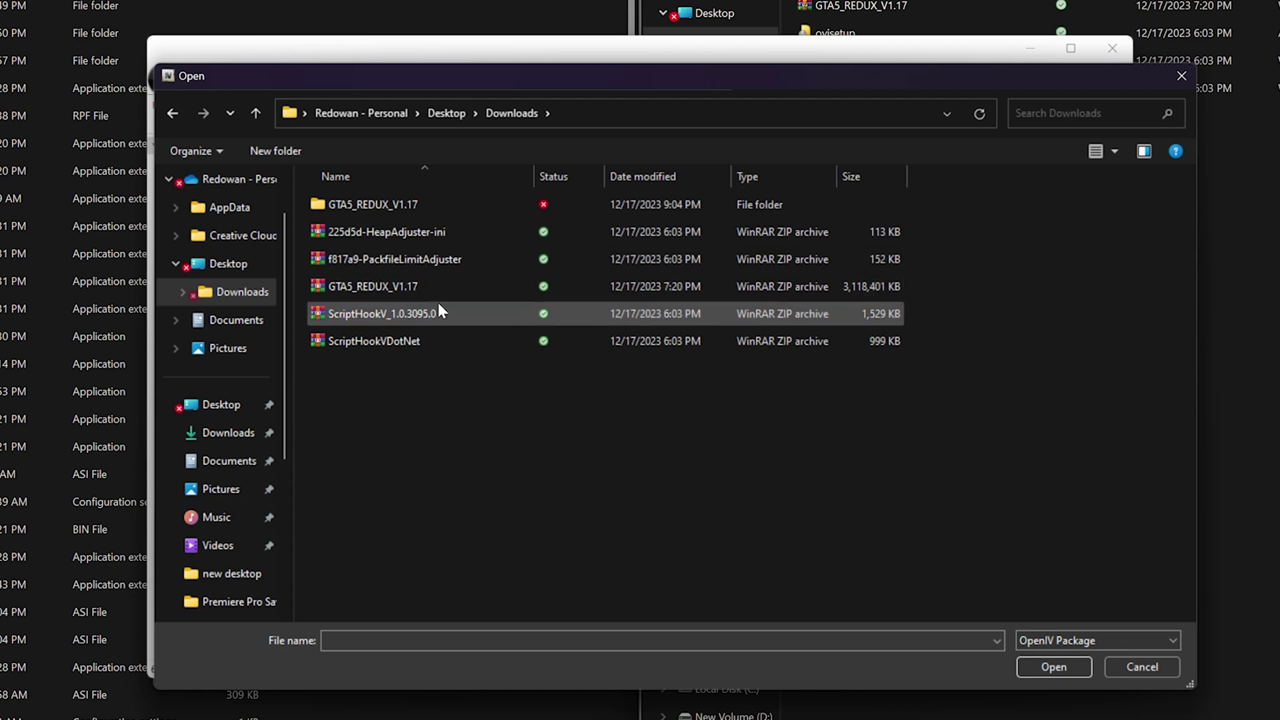
double_click(361, 205)
click(400, 232)
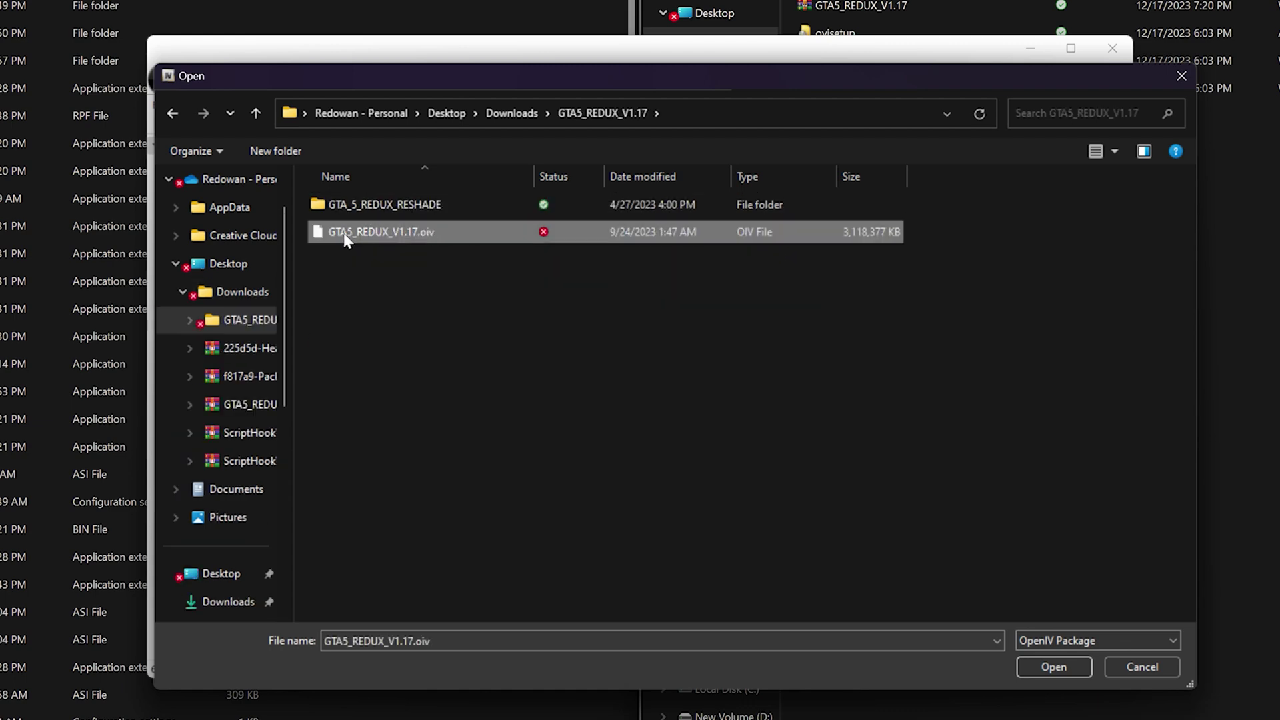
click(1053, 668)
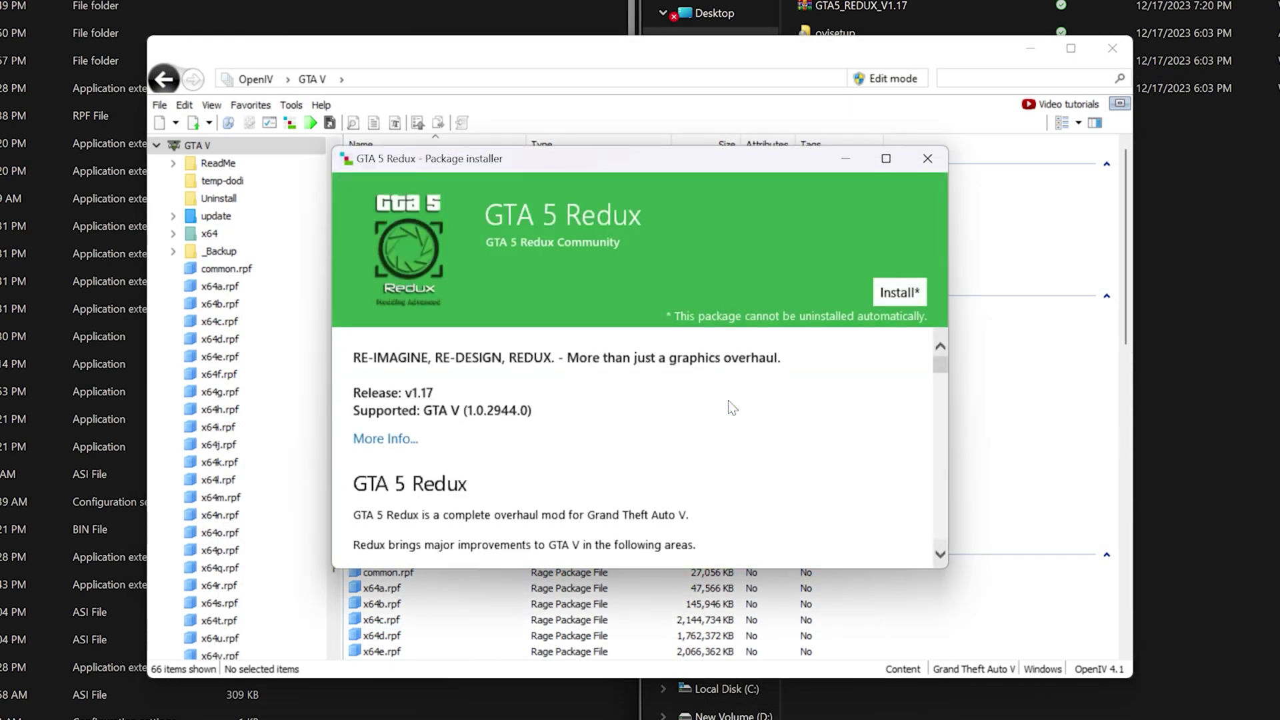
scroll(720, 411, down, 4)
scroll(714, 417, down, 3)
scroll(722, 443, up, 4)
scroll(890, 344, up, 3)
- Install GTA 5 Redux to the mods folder, then close the installer after it succeeds
click(897, 293)
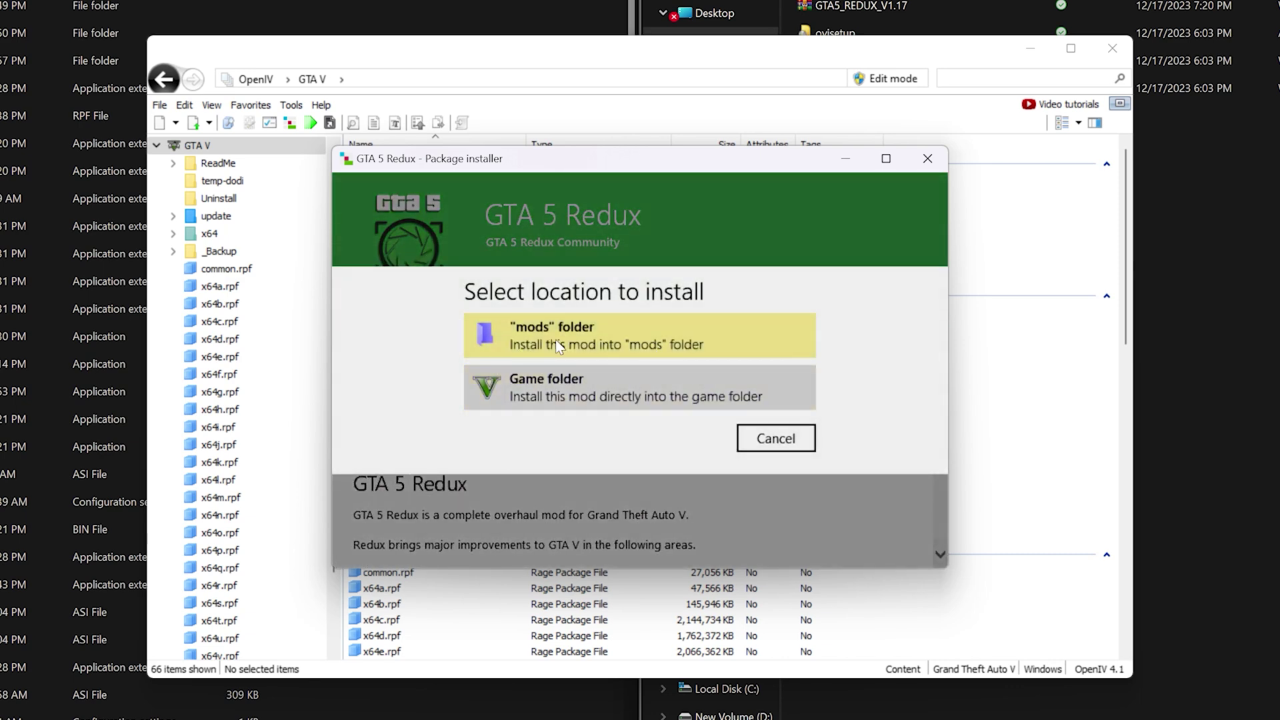
click(608, 342)
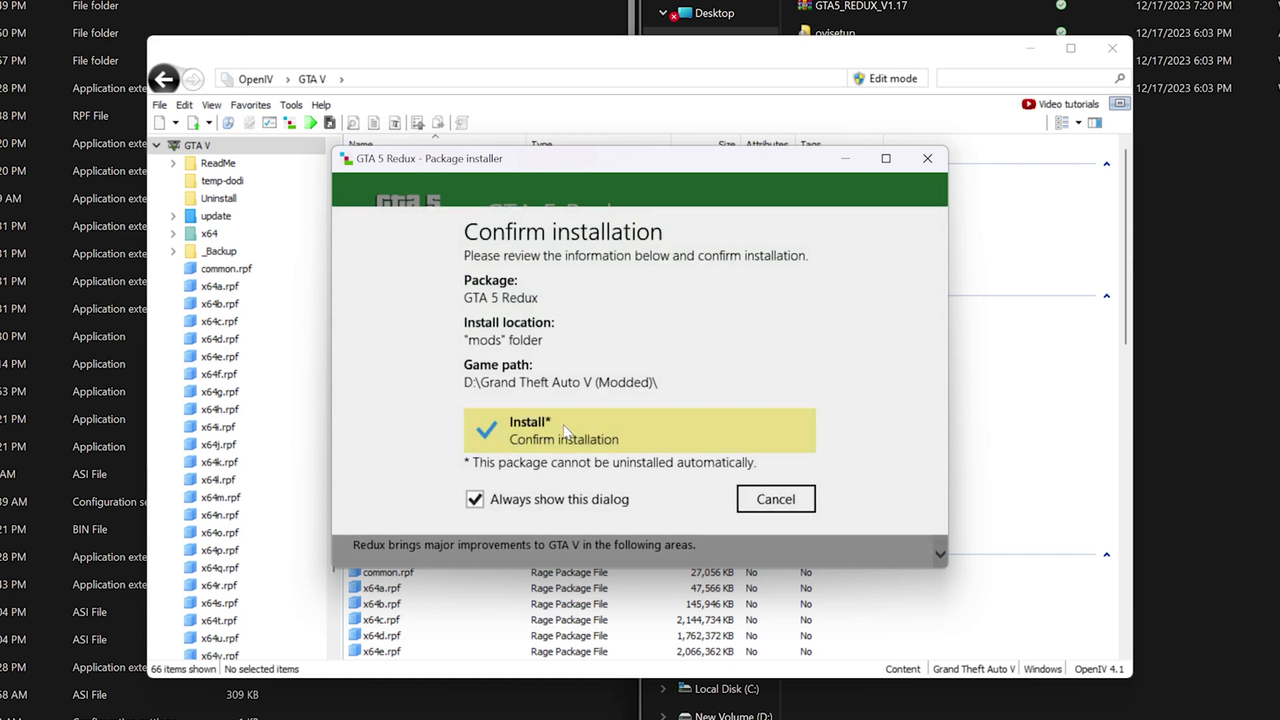
click(568, 432)
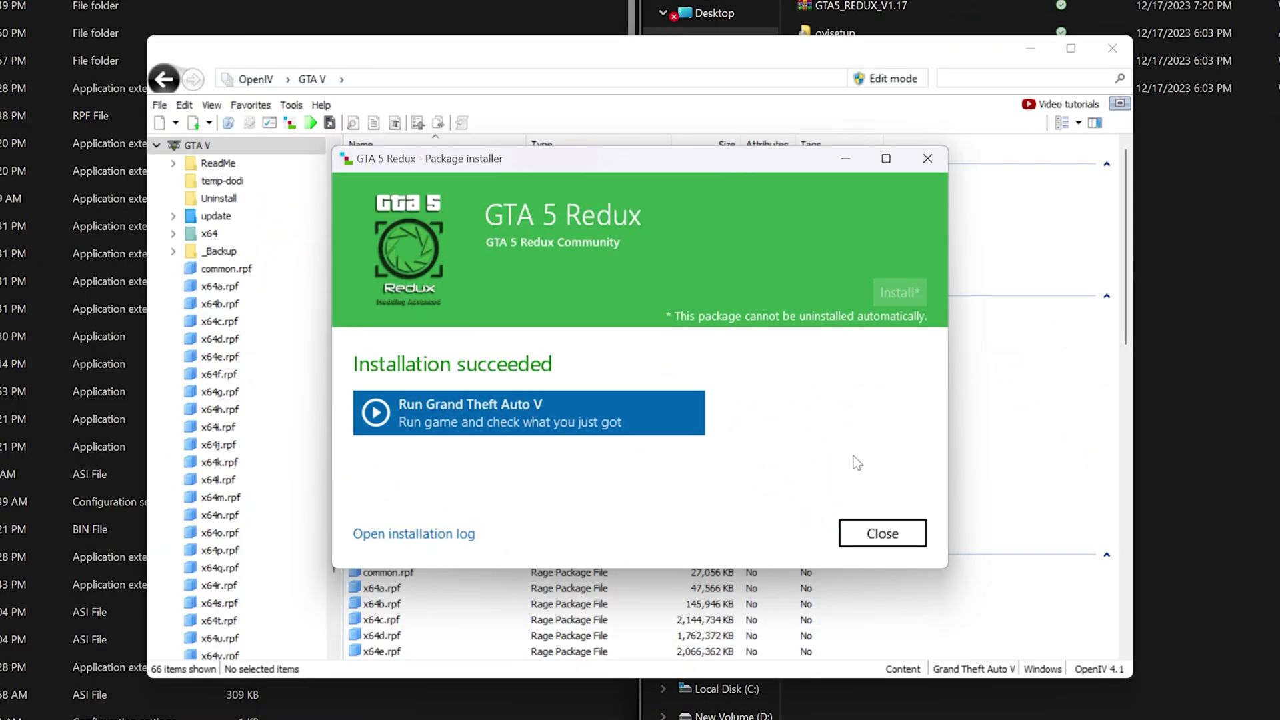
click(881, 538)
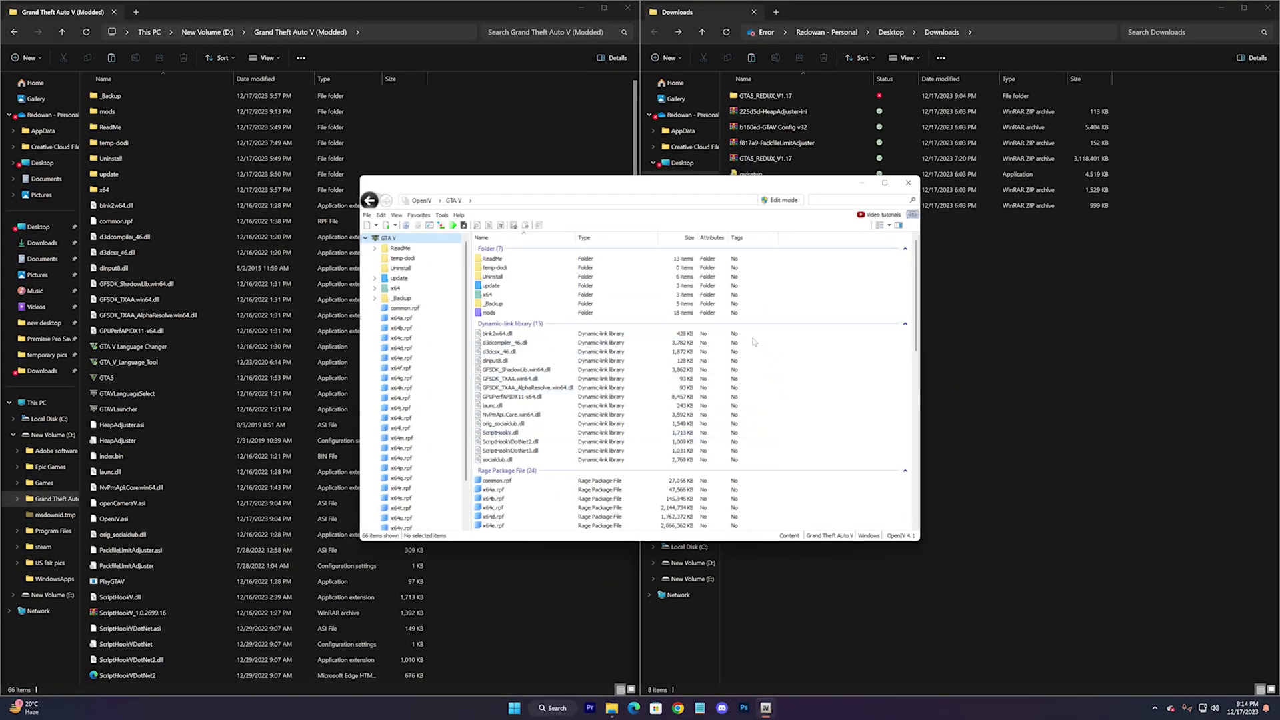
- Turn on Edit mode, accept the warning, and snap OpenIV to the left half
drag(669, 188, 620, 211)
click(740, 220)
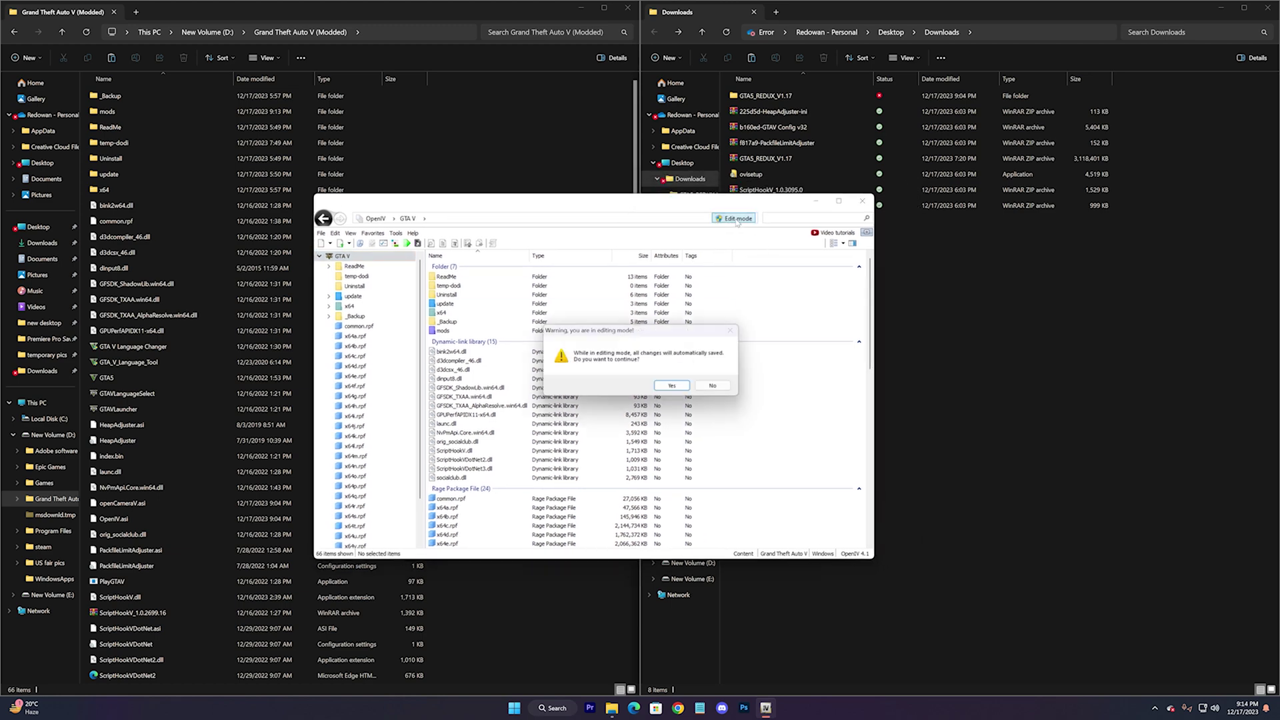
click(673, 387)
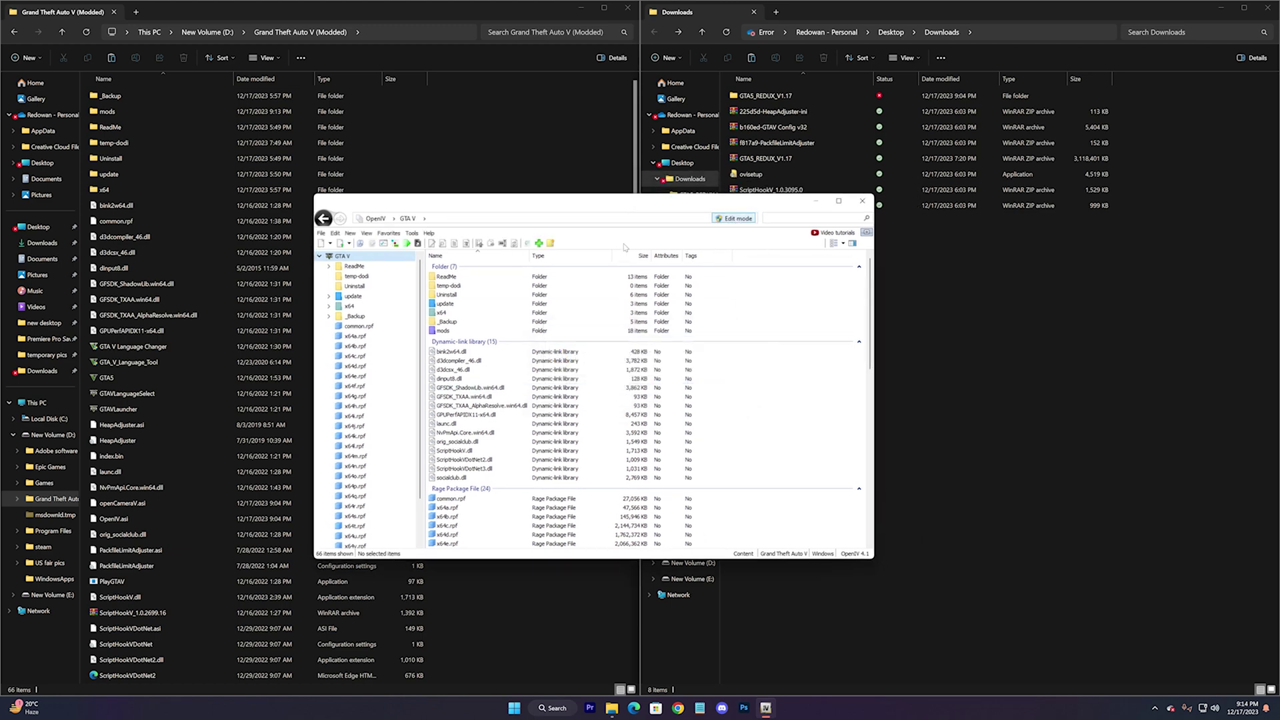
drag(651, 209, 6, 350)
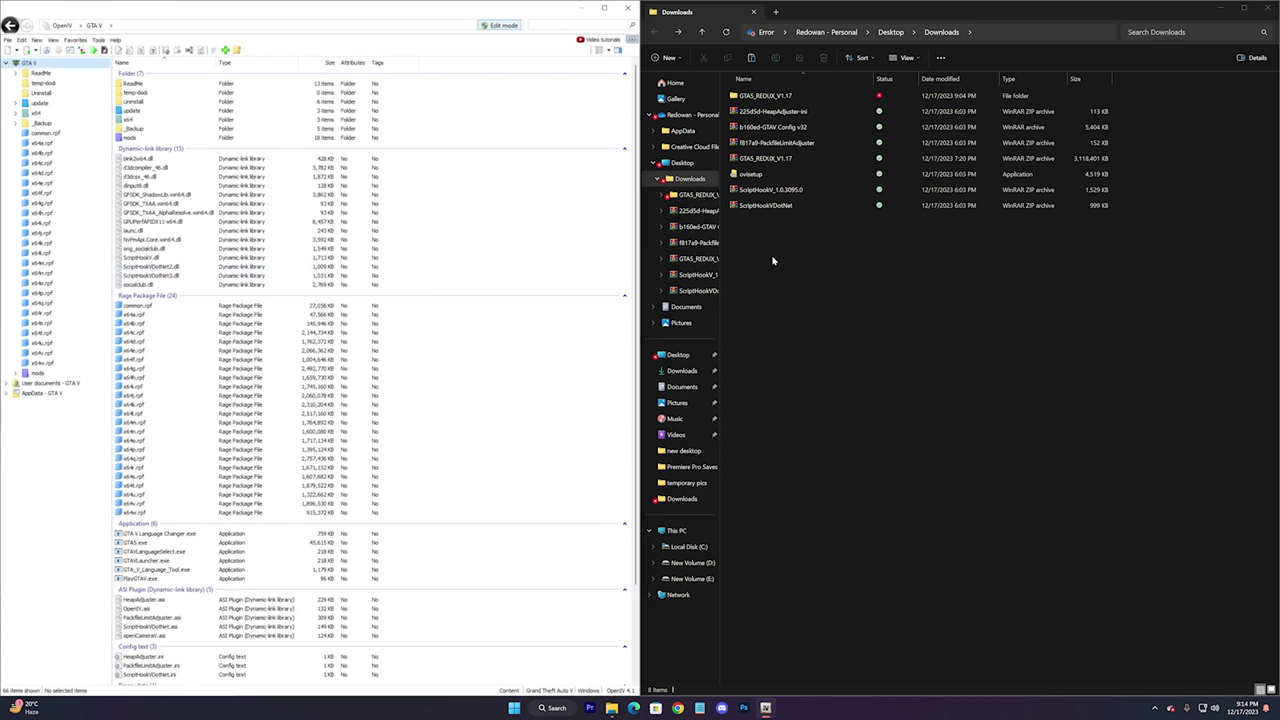
- Open the GTAV Config v32 archive in WinRAR and snap it to the right half
click(784, 128)
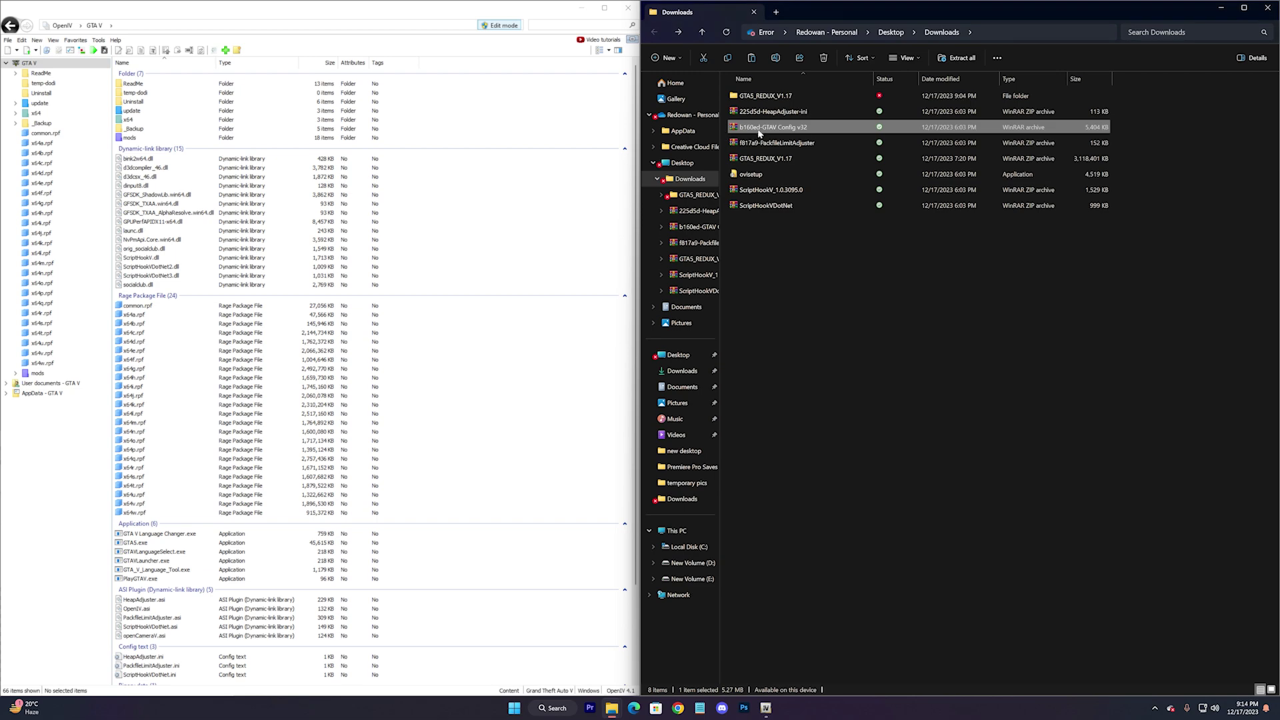
double_click(760, 130)
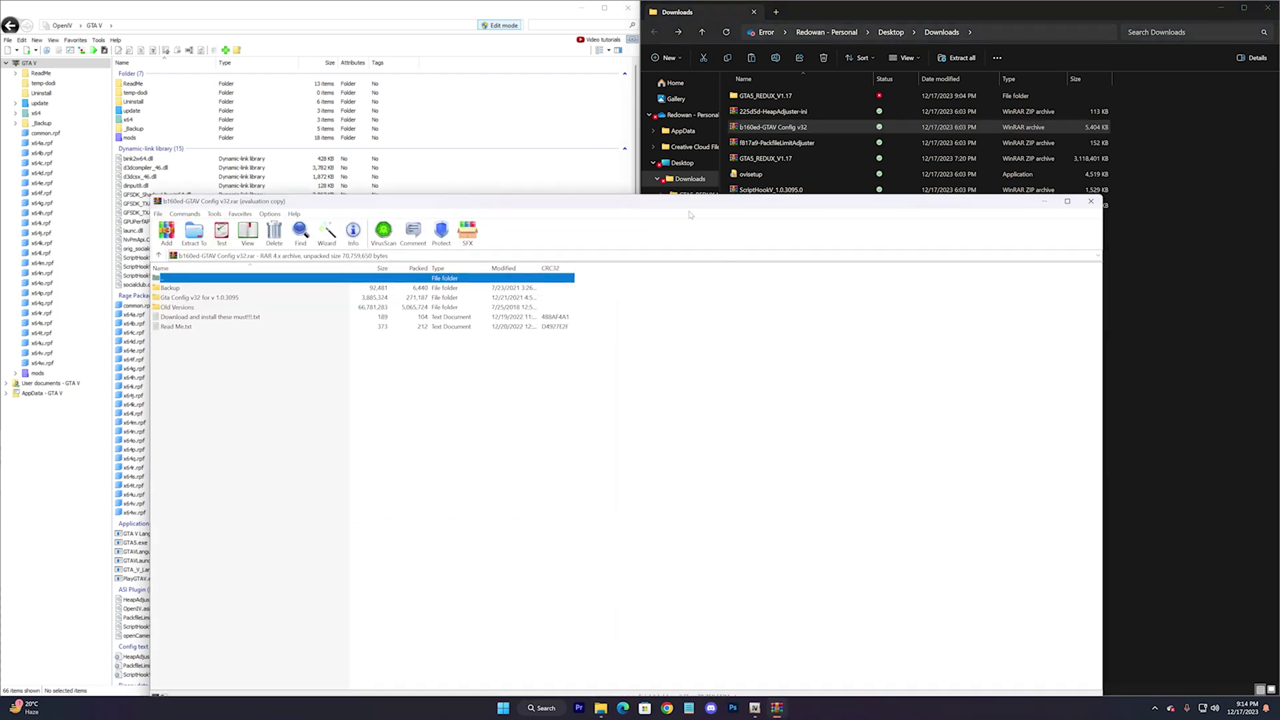
drag(688, 203, 1274, 240)
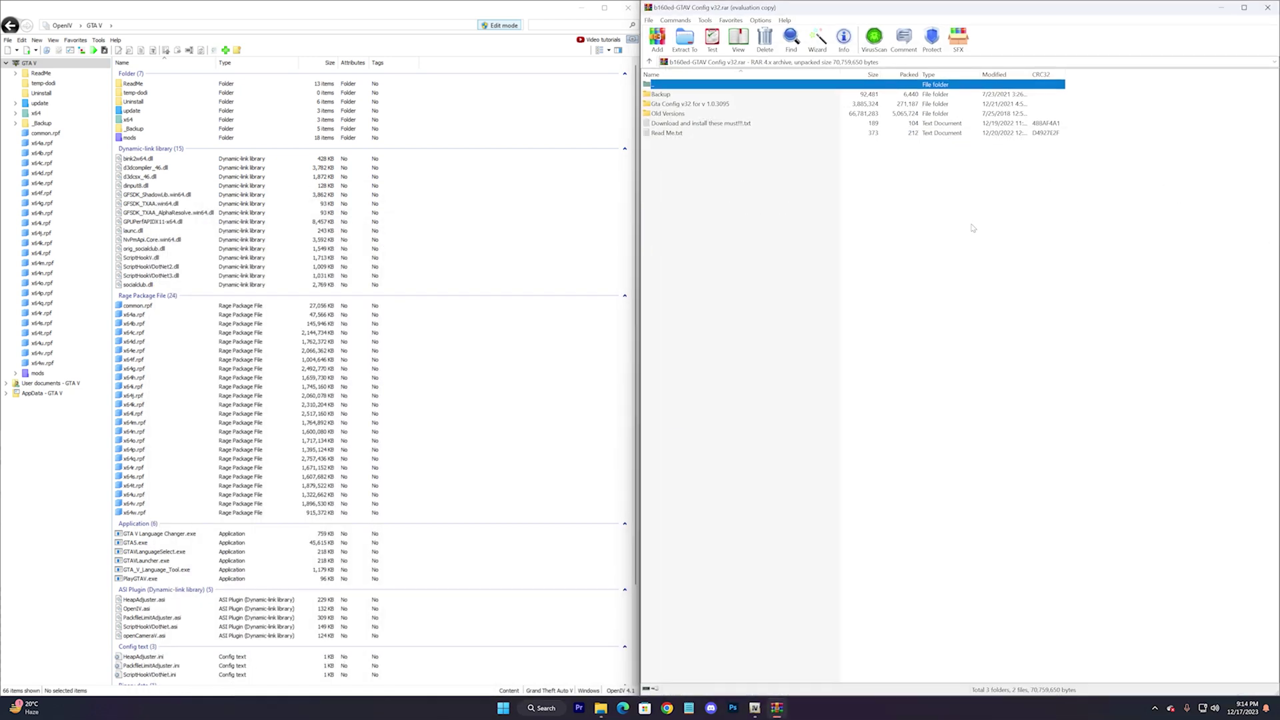
click(802, 233)
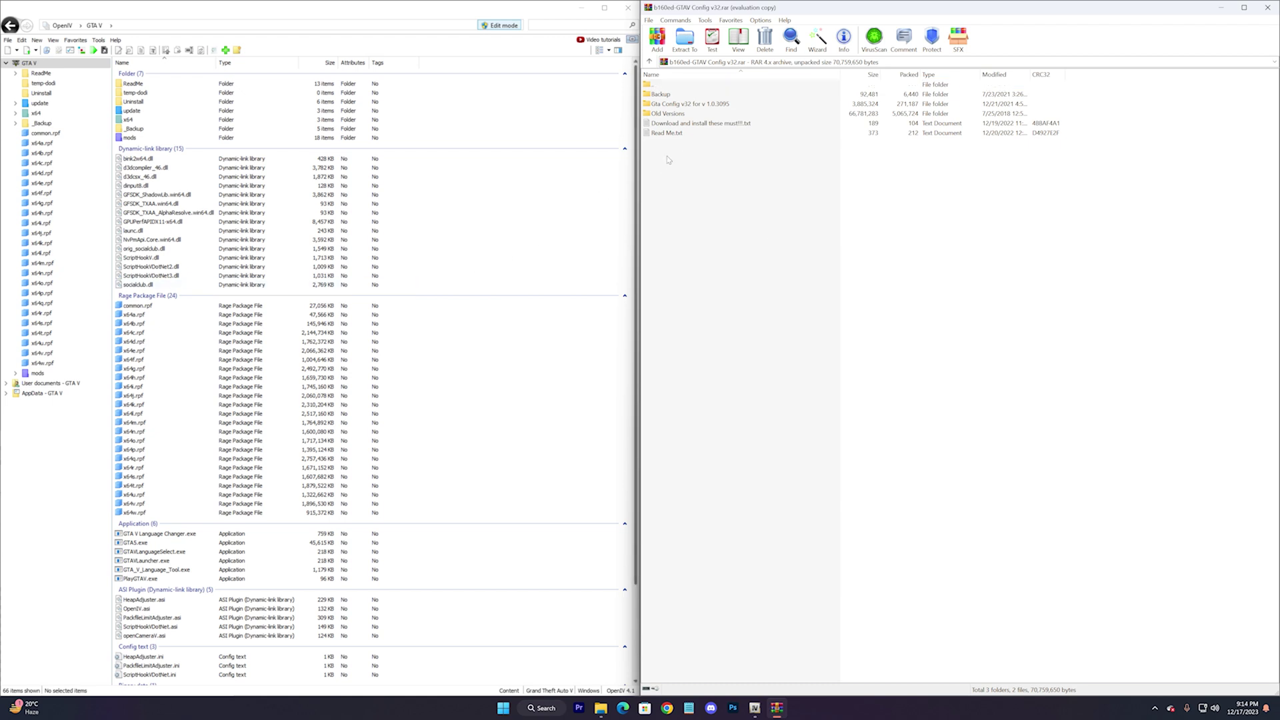
- Go to Old Versions > Gta Config v30 > For More Mods > 5x traffic 5x peds and select gameconfig.xml
click(656, 115)
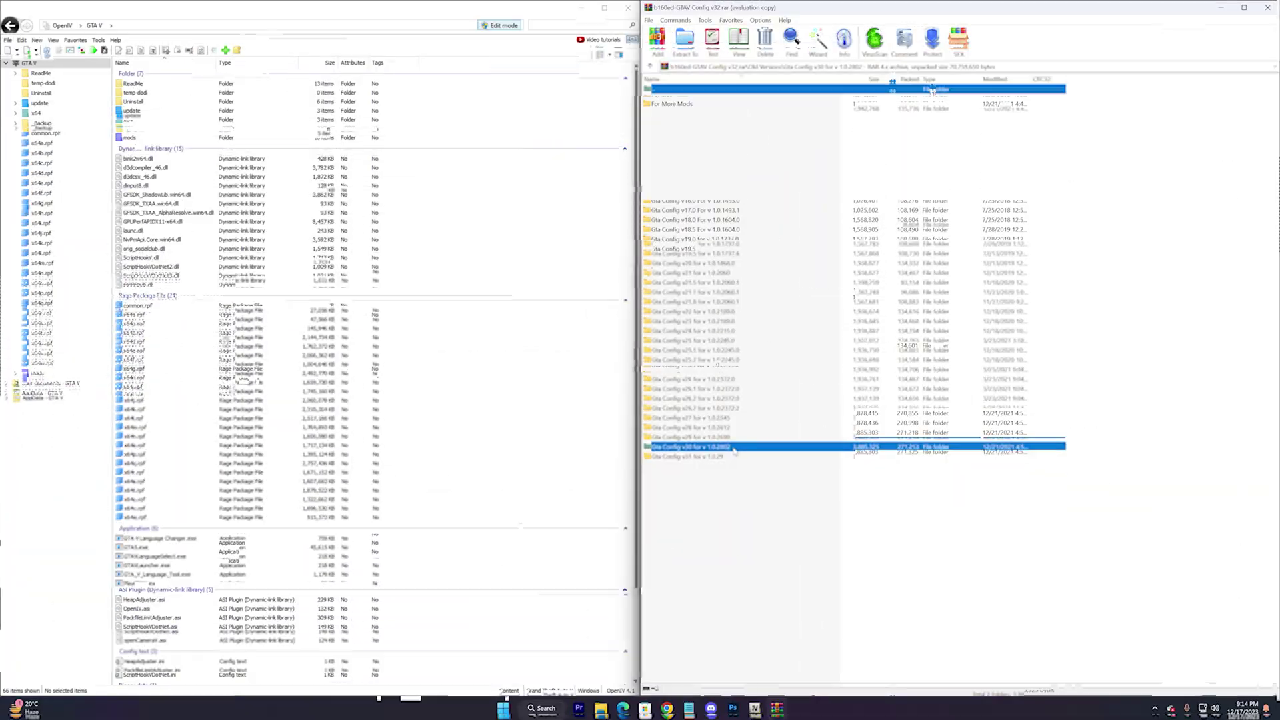
double_click(733, 447)
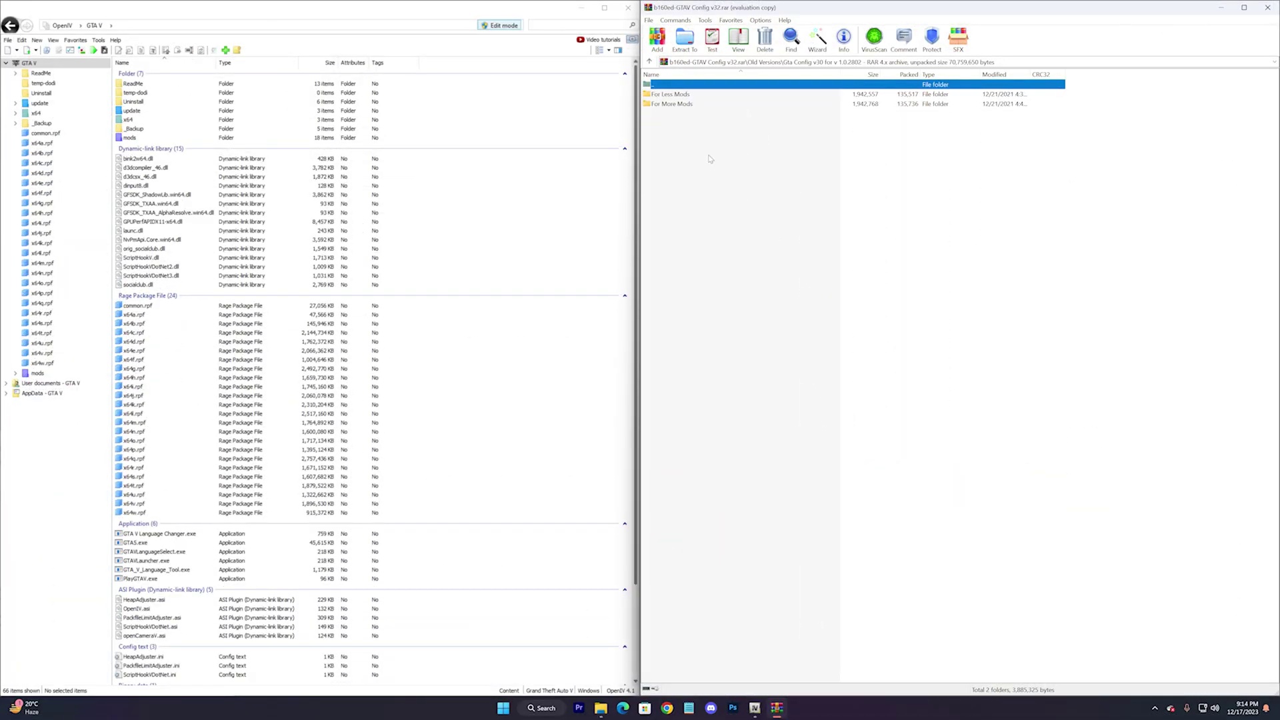
double_click(668, 104)
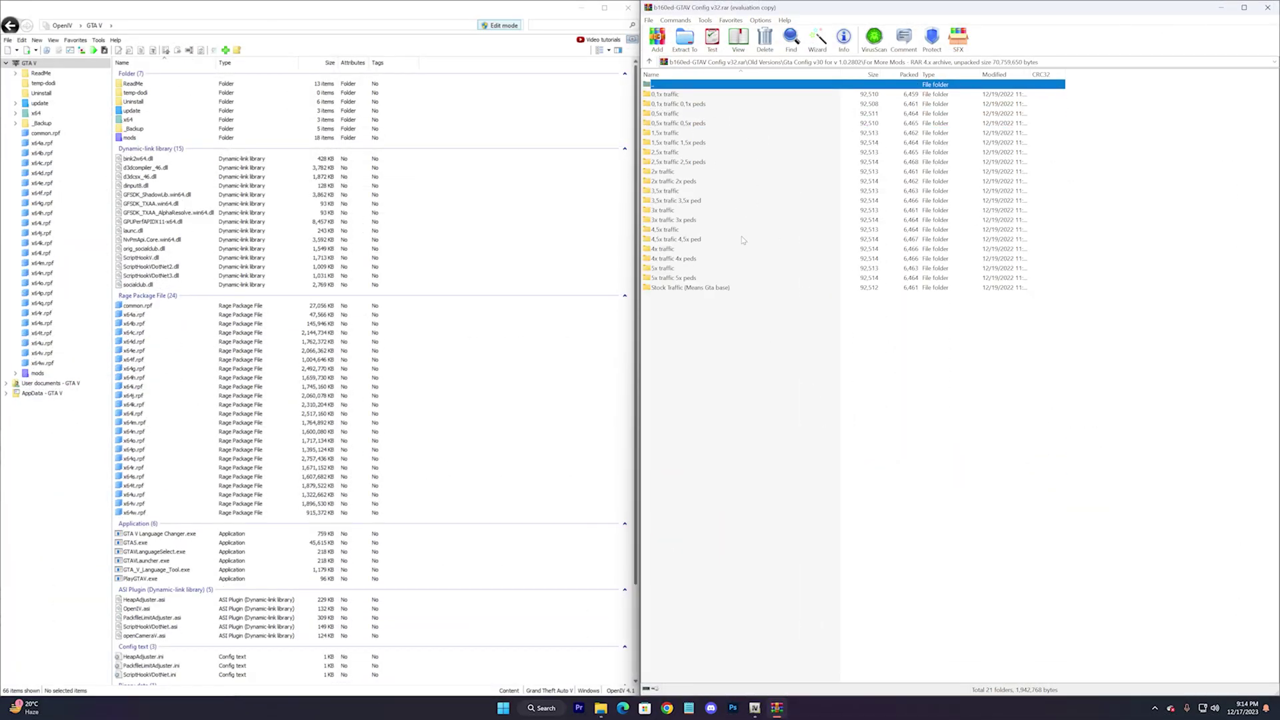
click(661, 288)
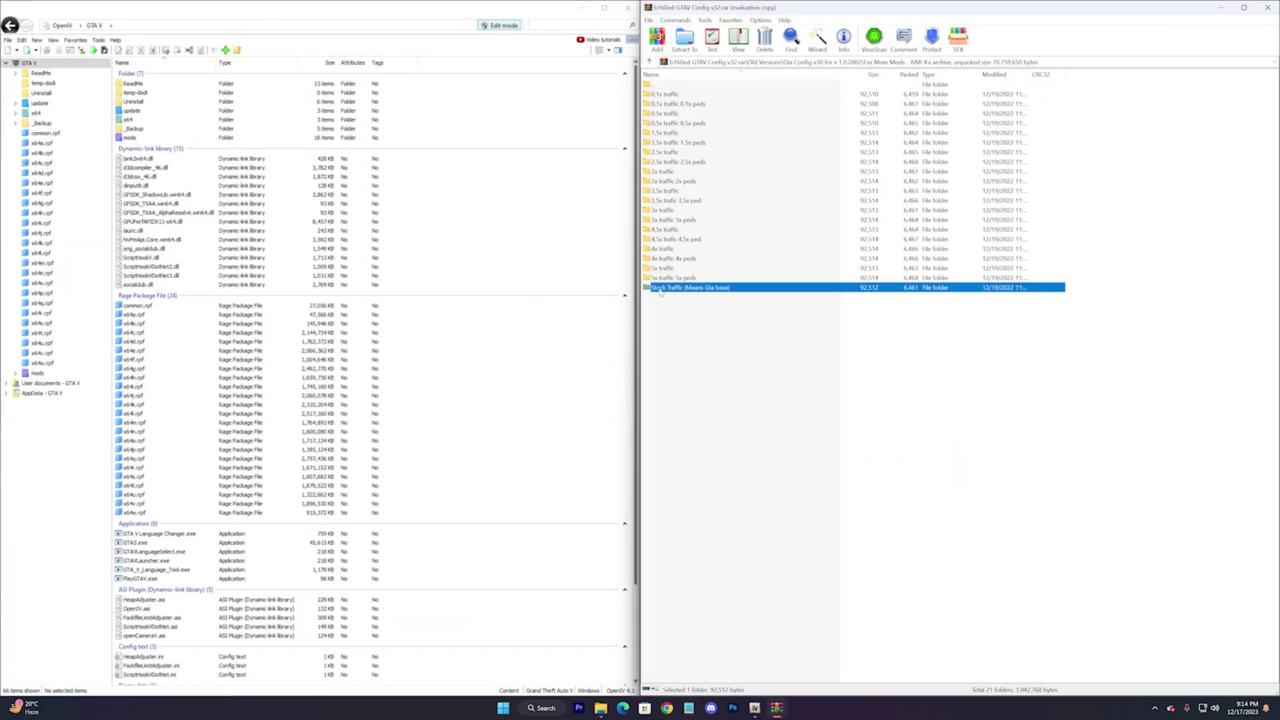
click(750, 282)
double_click(649, 278)
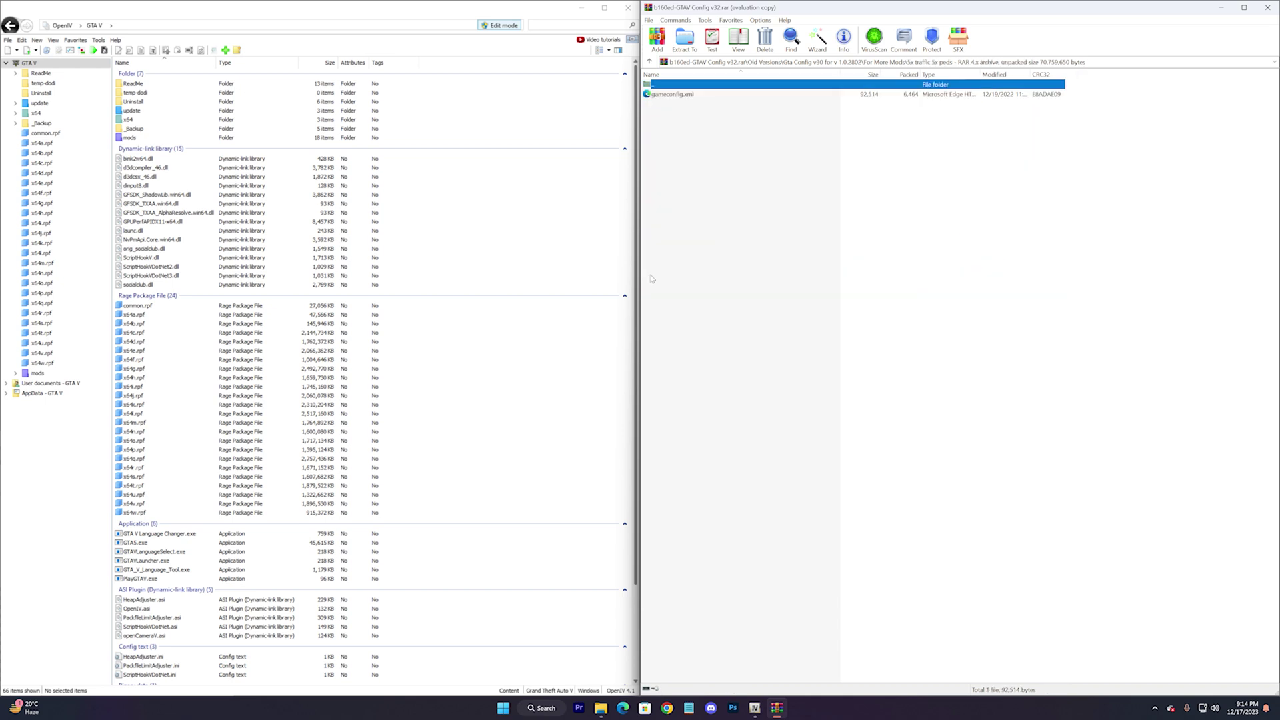
click(679, 95)
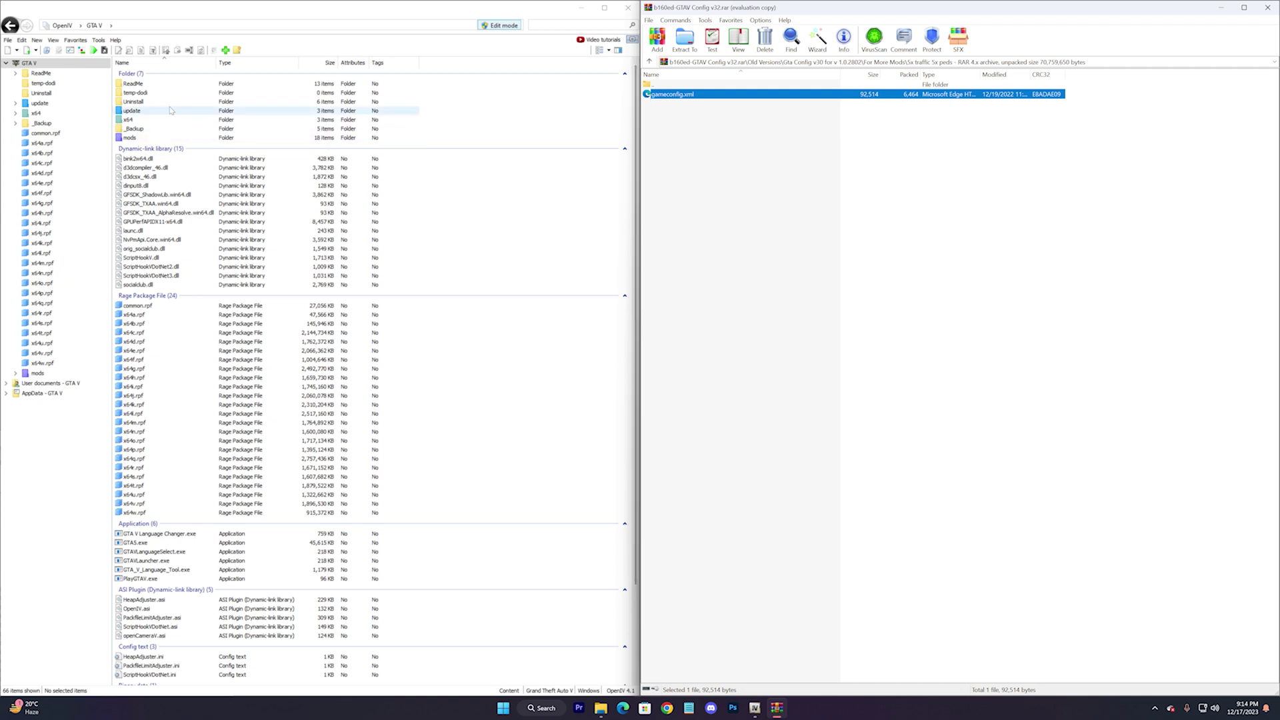
- Overwrite gameconfig.xml in mods\update\update.rpf\common\data with the 5x traffic version
double_click(131, 139)
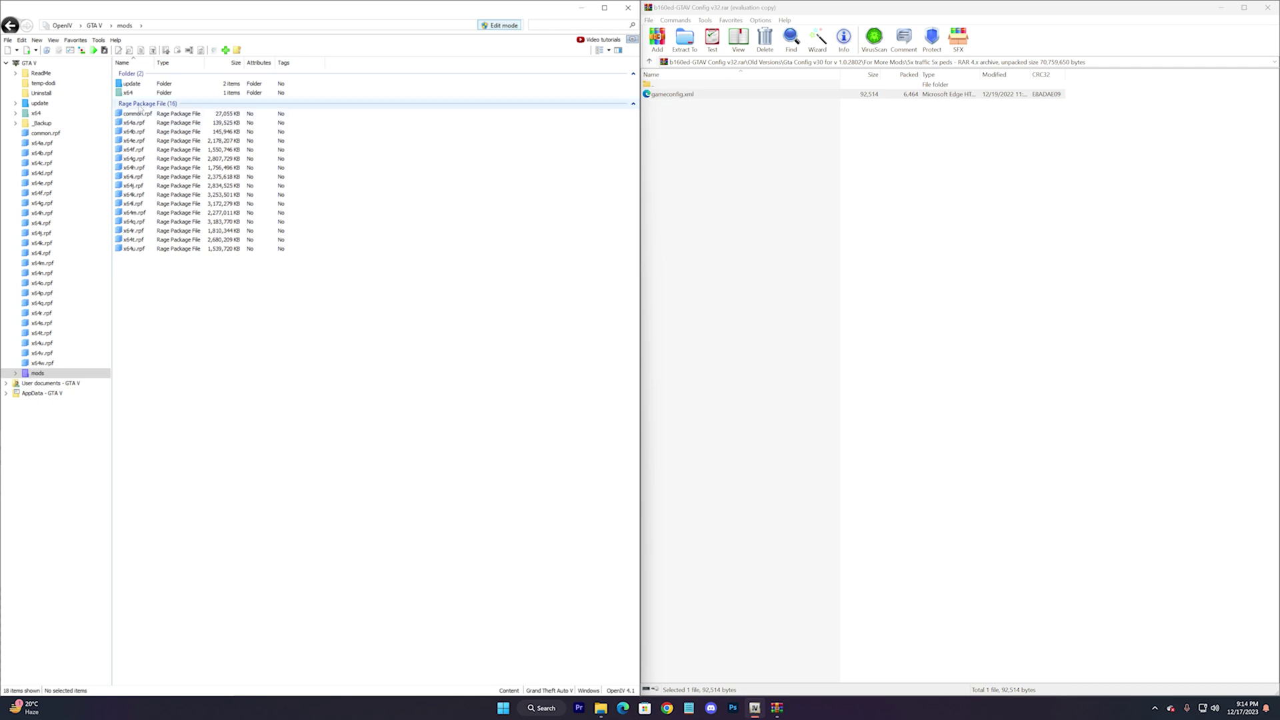
double_click(138, 85)
double_click(135, 104)
double_click(132, 84)
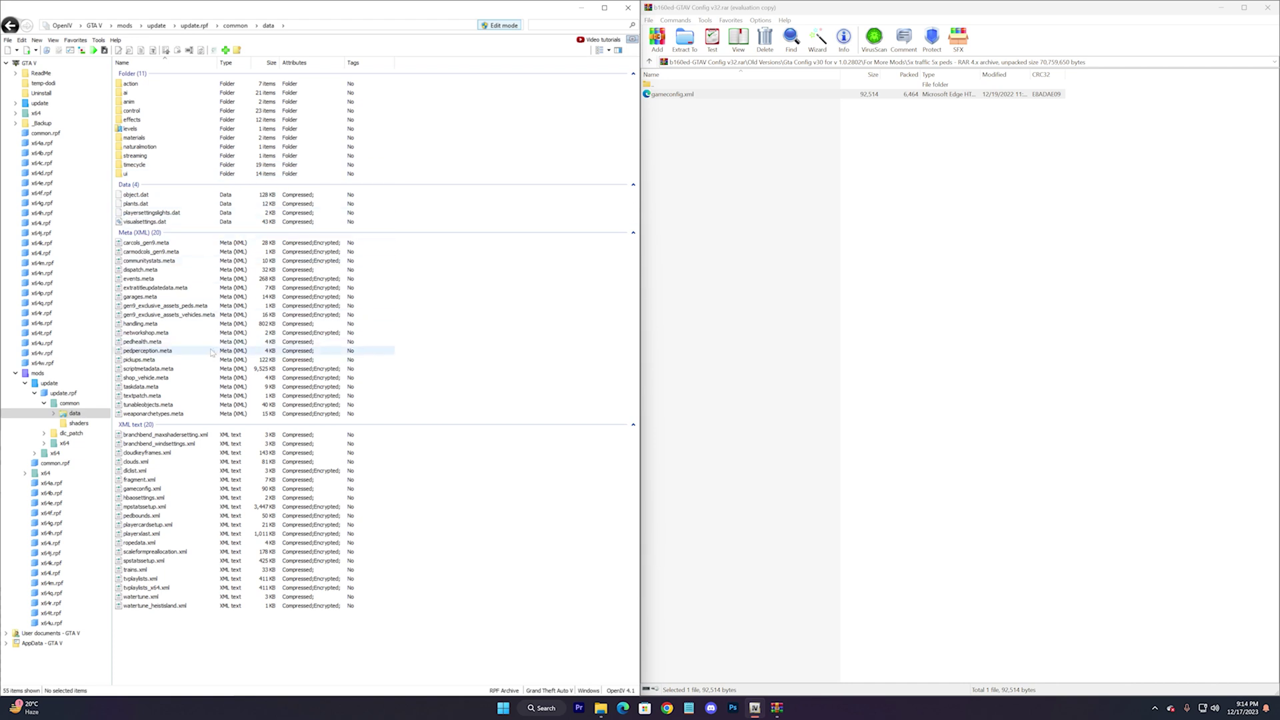
click(161, 490)
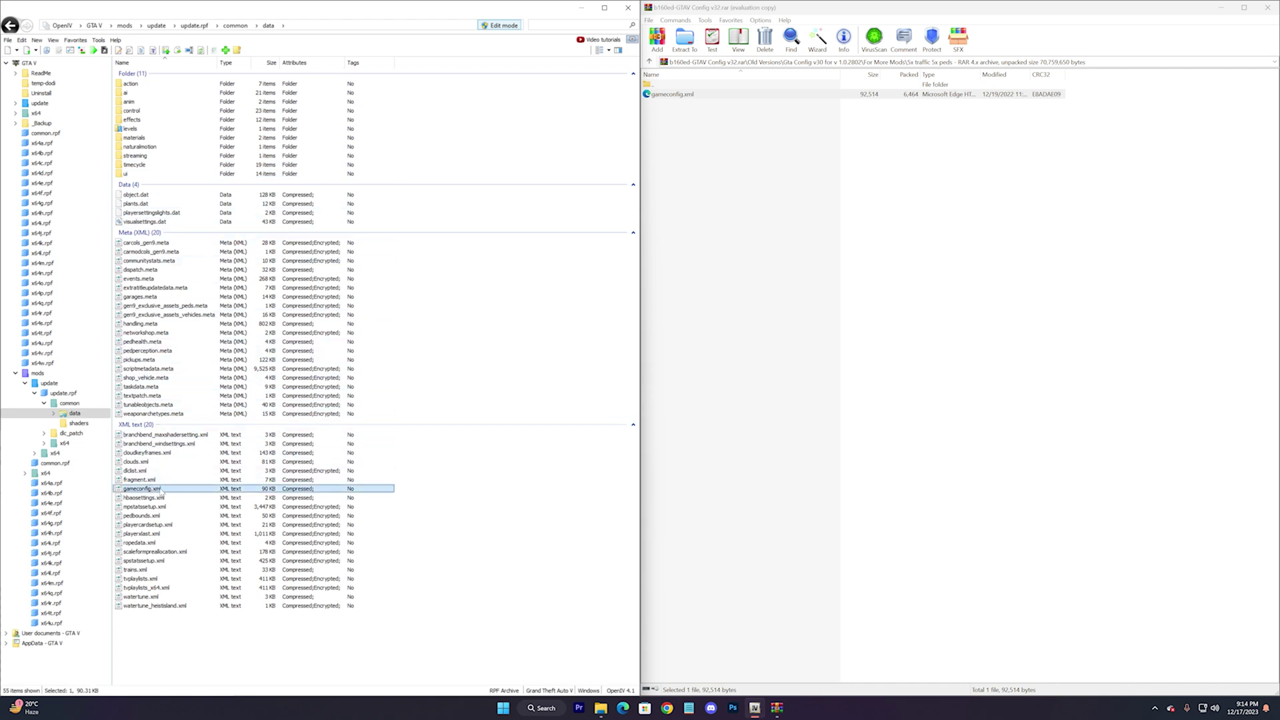
drag(677, 97, 614, 108)
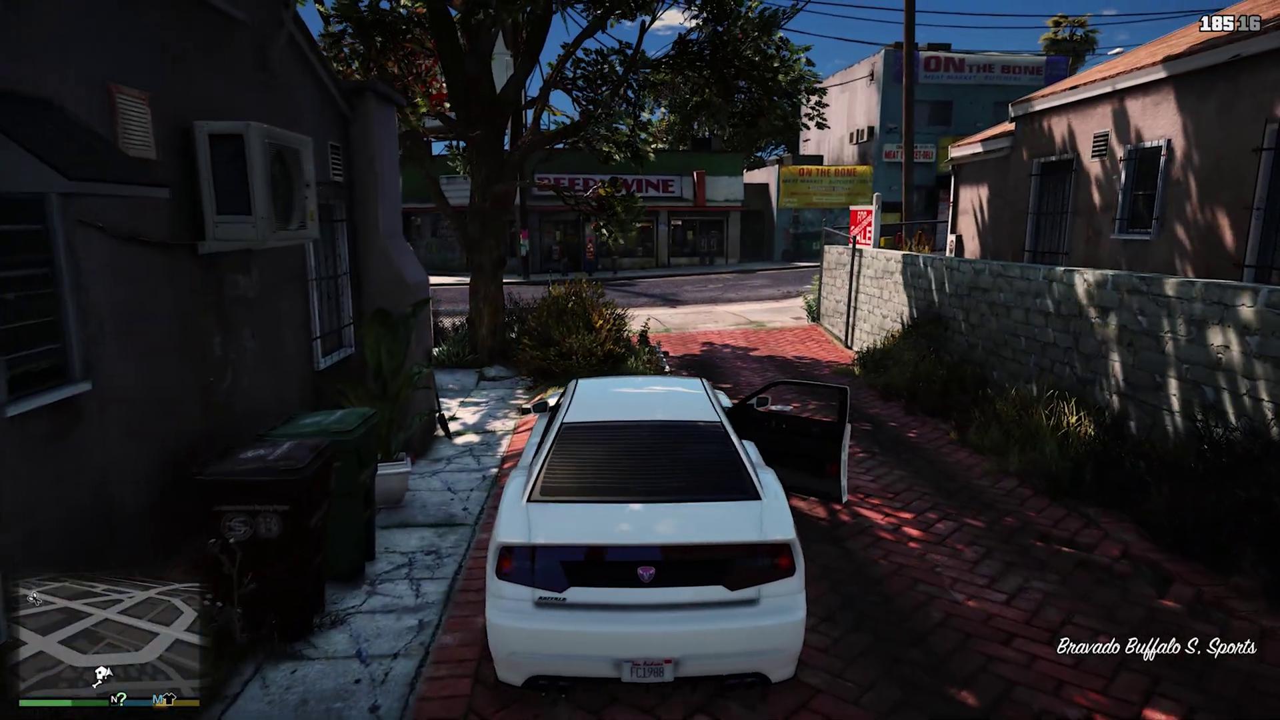
- Bring up the radio and drive the Buffalo via Strawberry Ave through Los Santos traffic
key(q)
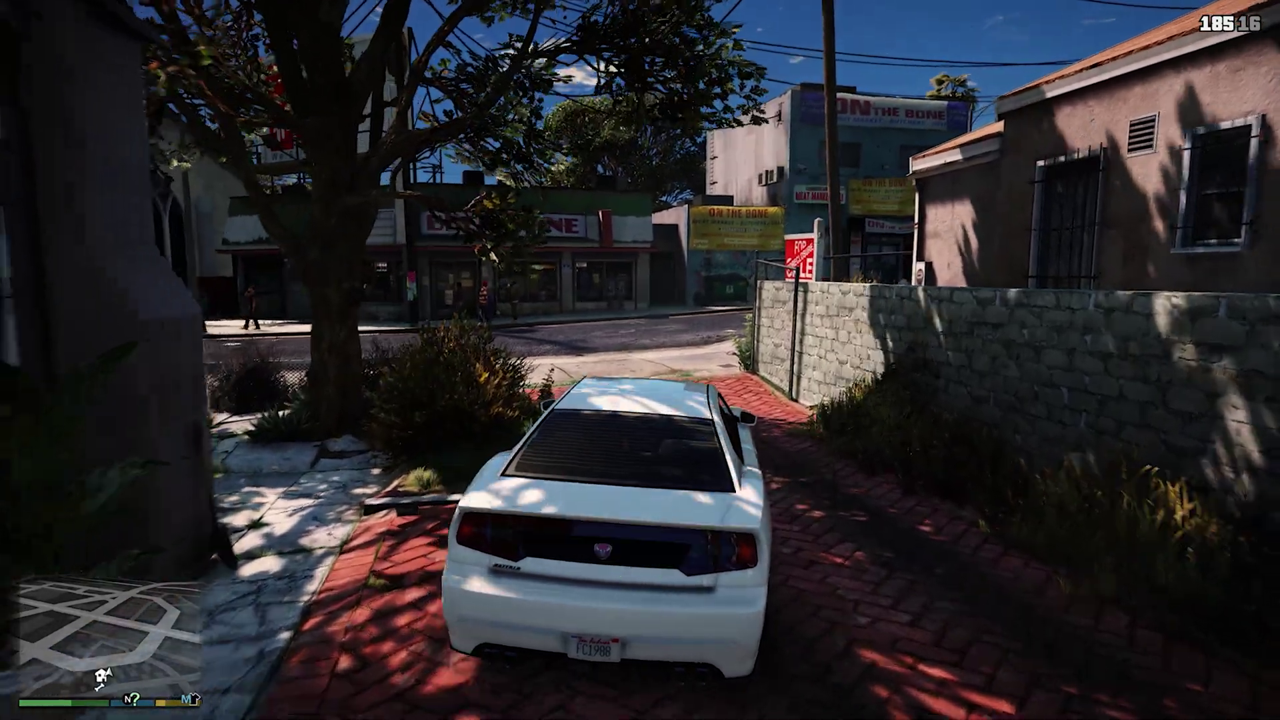
key(w)
key(a)
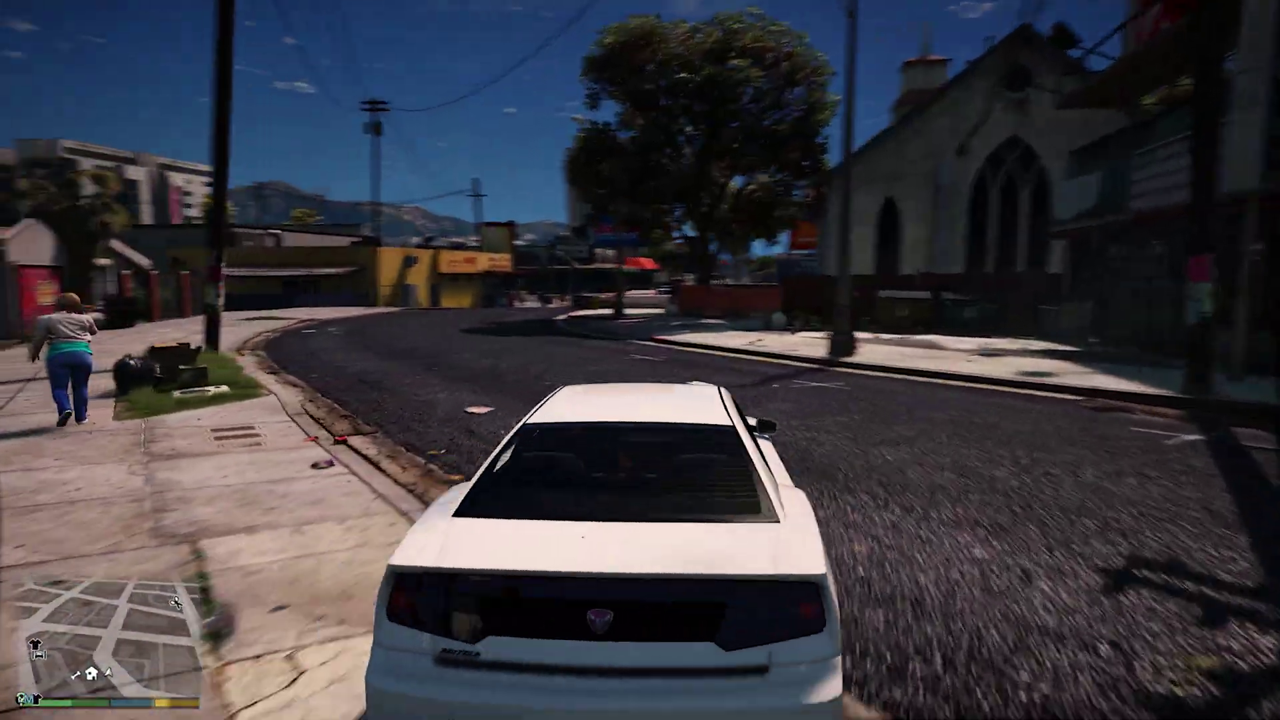
key(a)
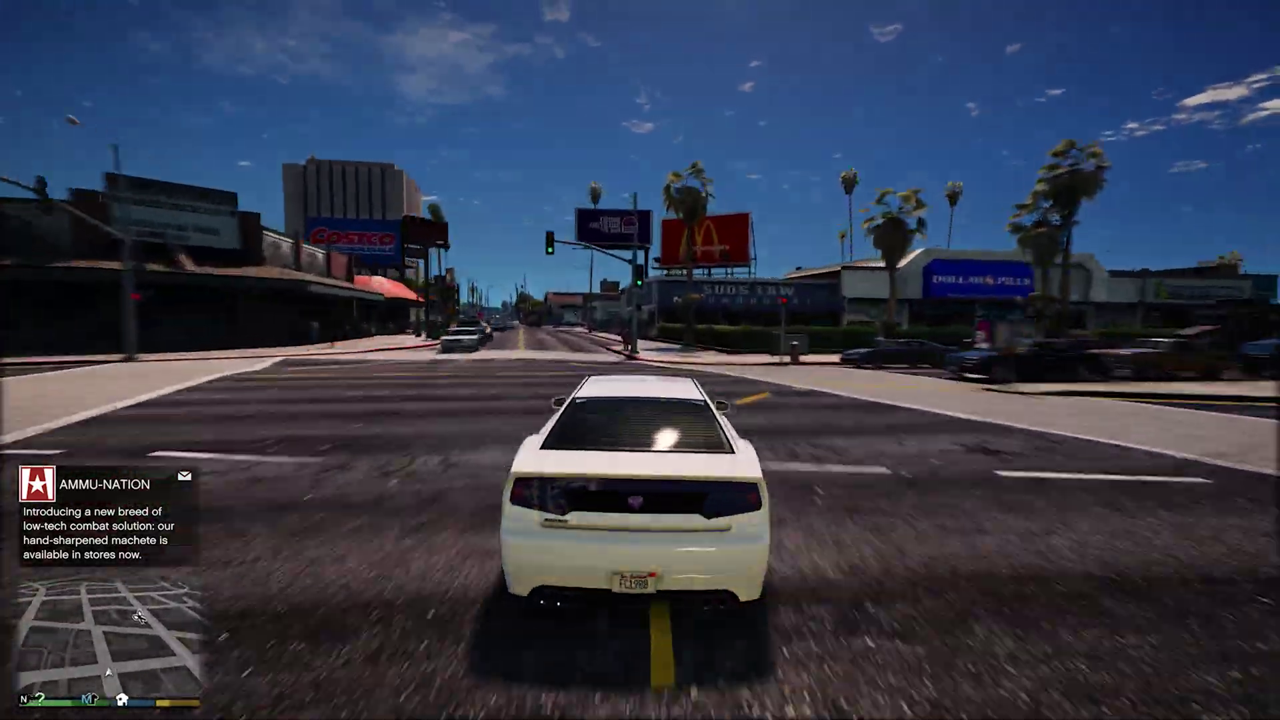
key(w)
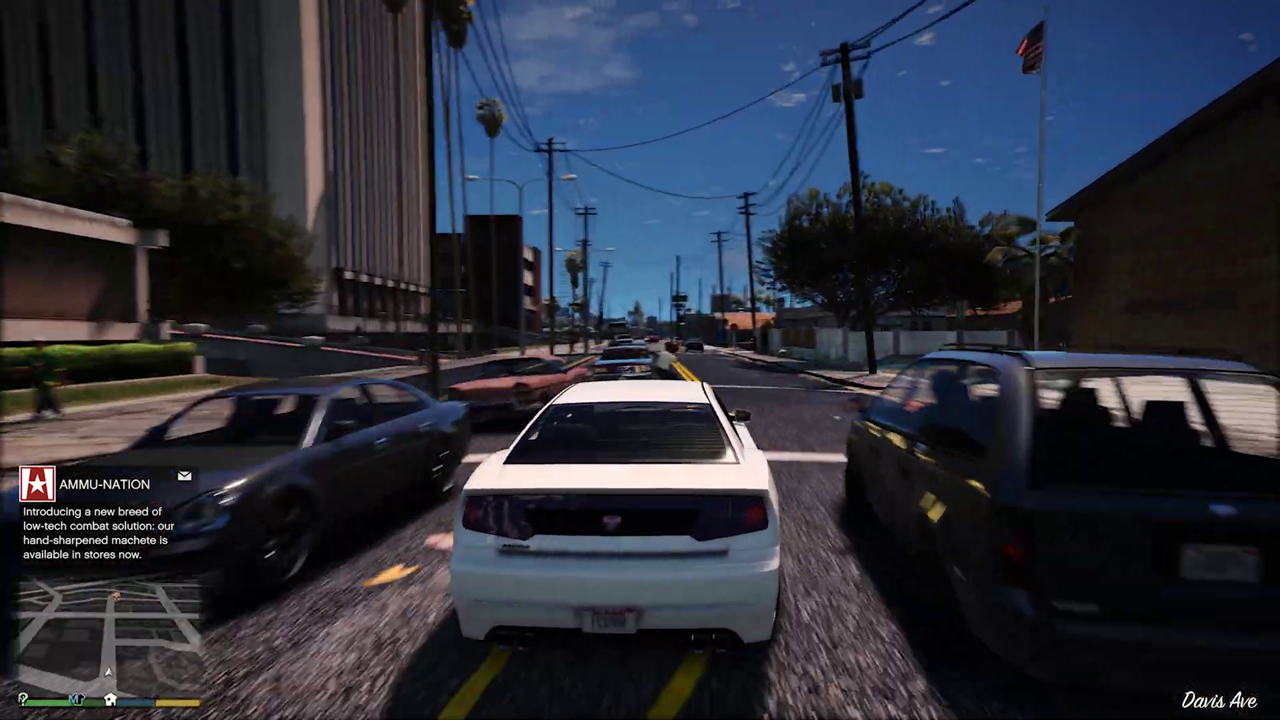
key(d)
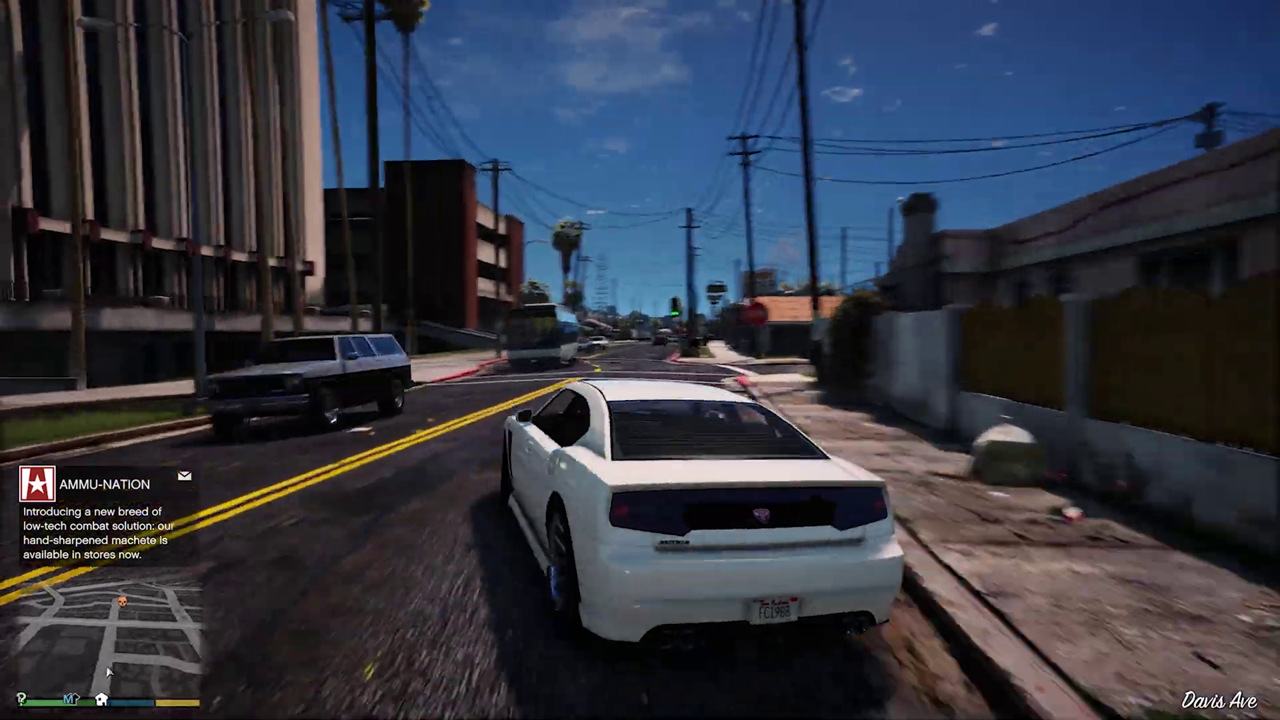
key(a)
key(d)
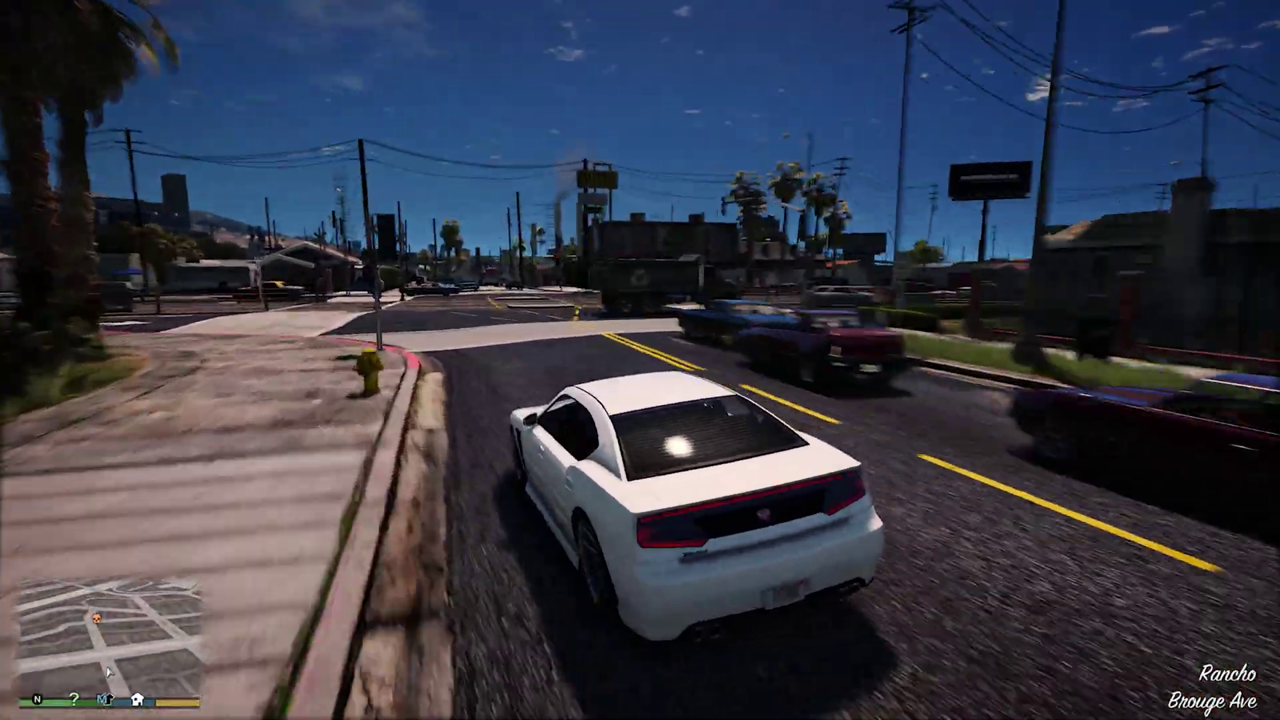
key(a)
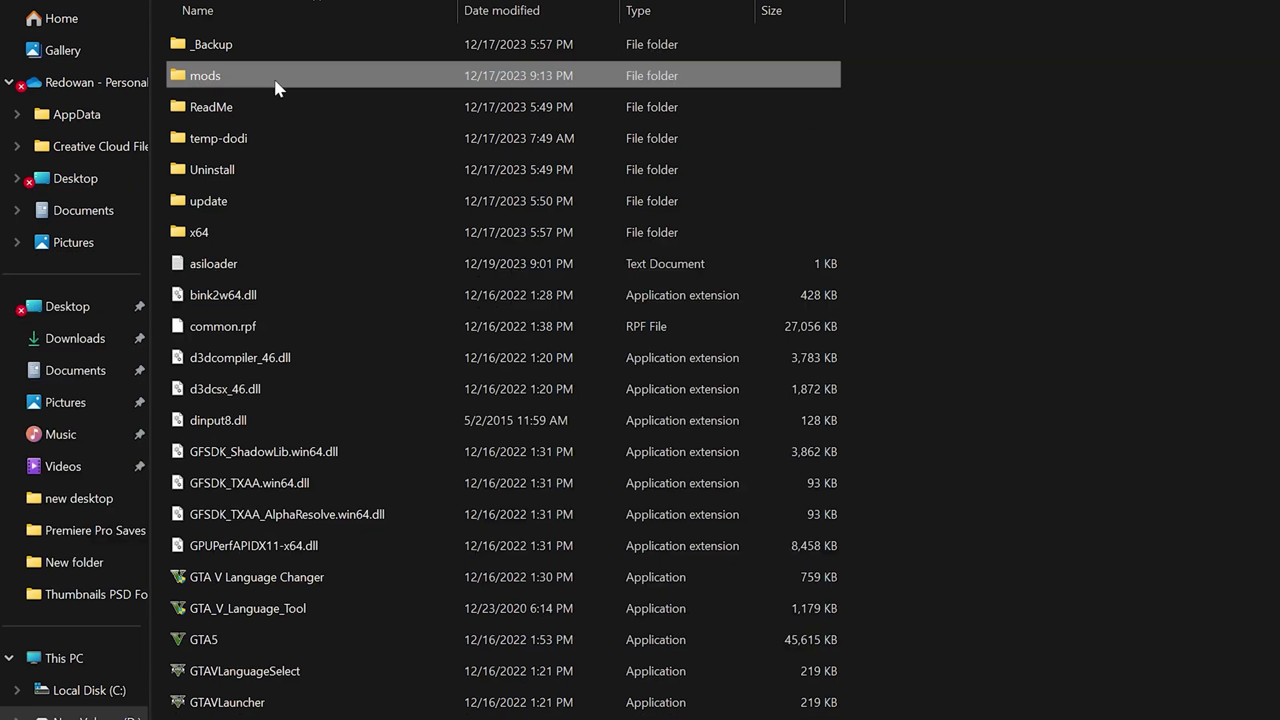
- Delete the mods folder, confirming the prompt, then open the GAMES folder on C:
key(Delete)
key(Return)
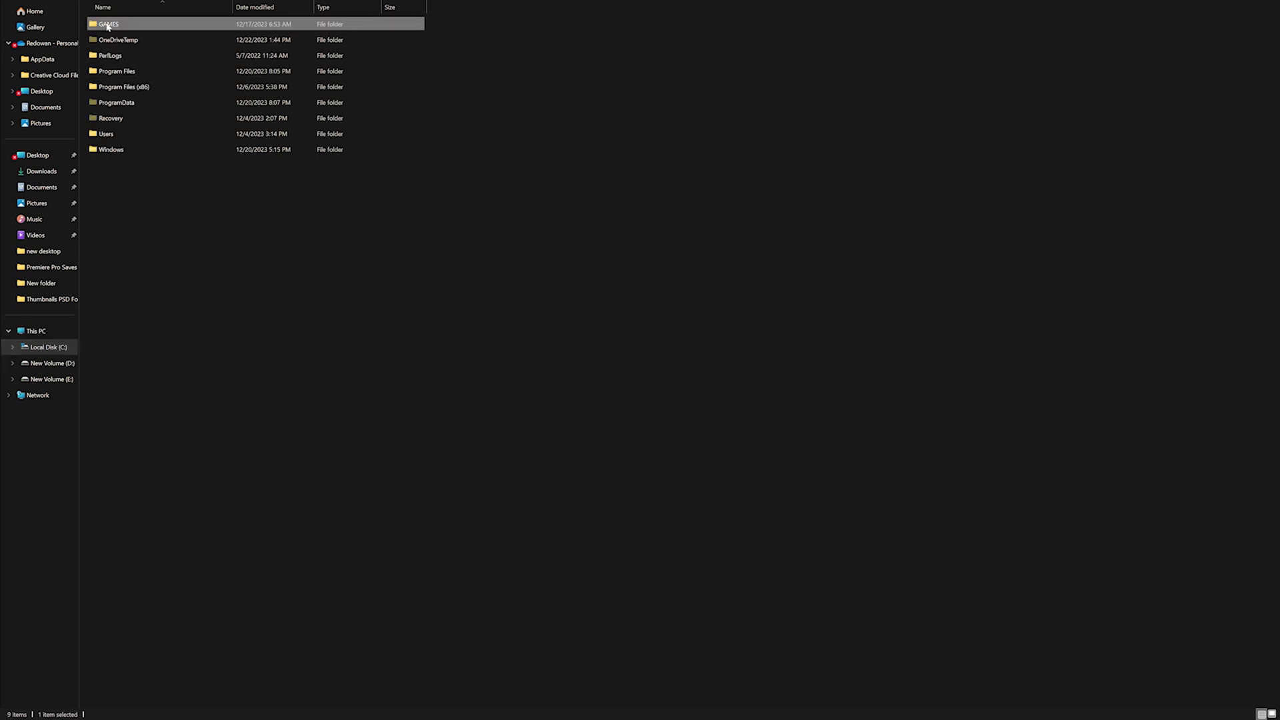
double_click(111, 24)
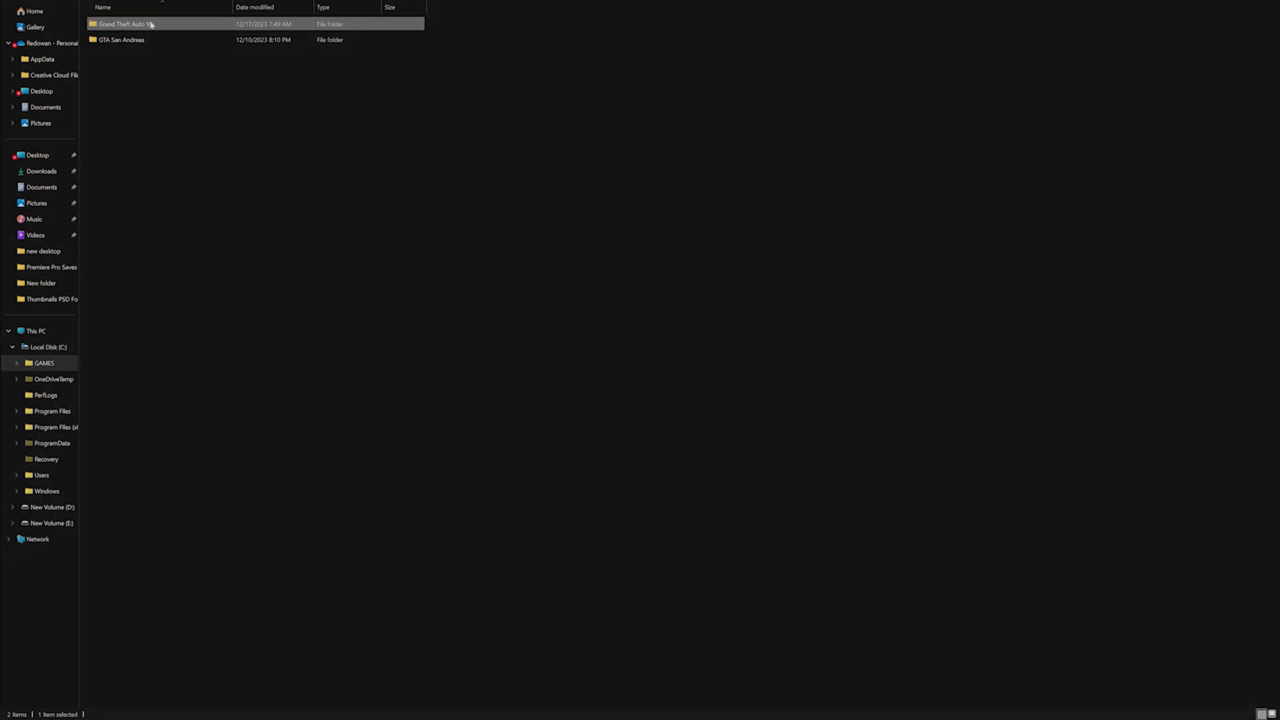